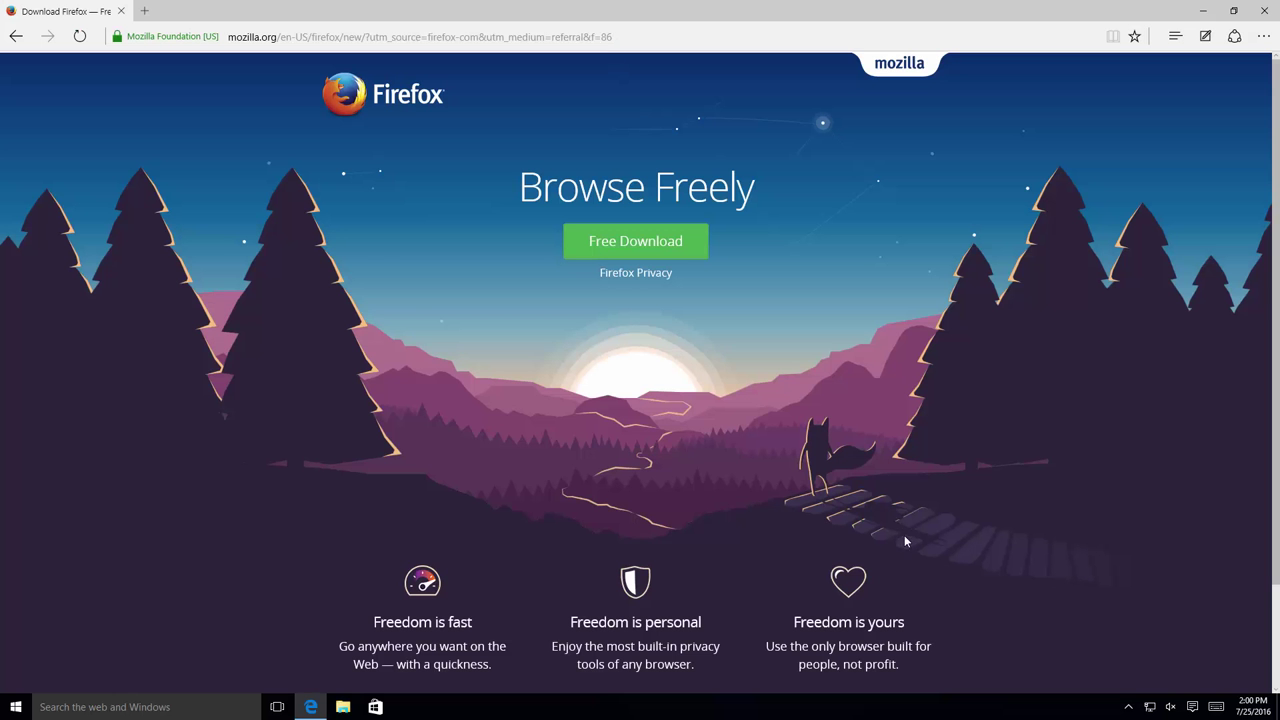
pyautogui.click(704, 254)
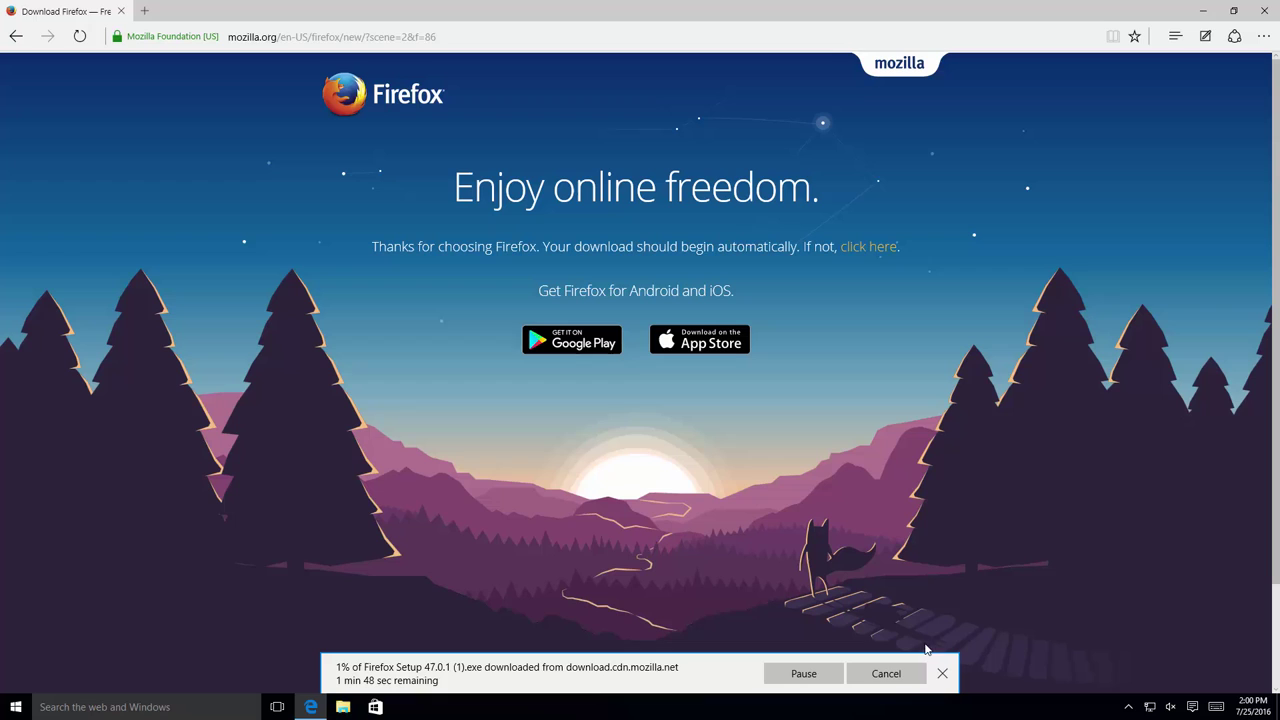
pyautogui.click(885, 673)
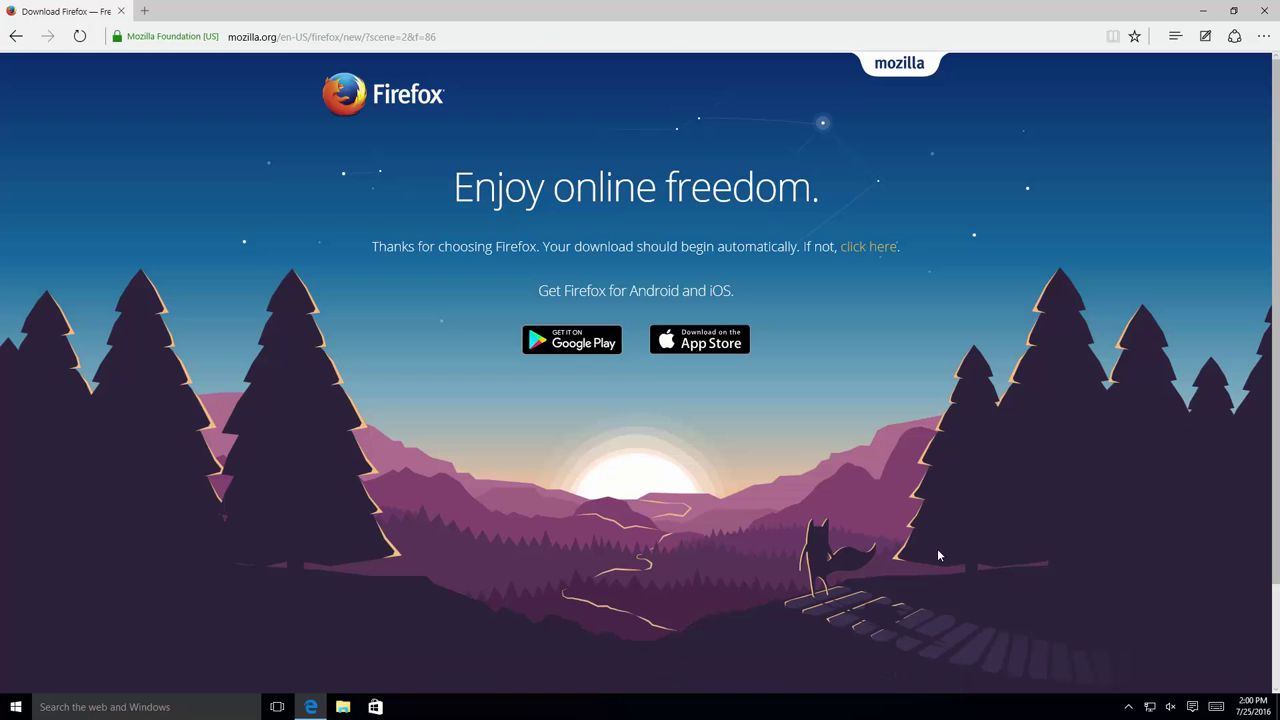
pyautogui.click(1267, 14)
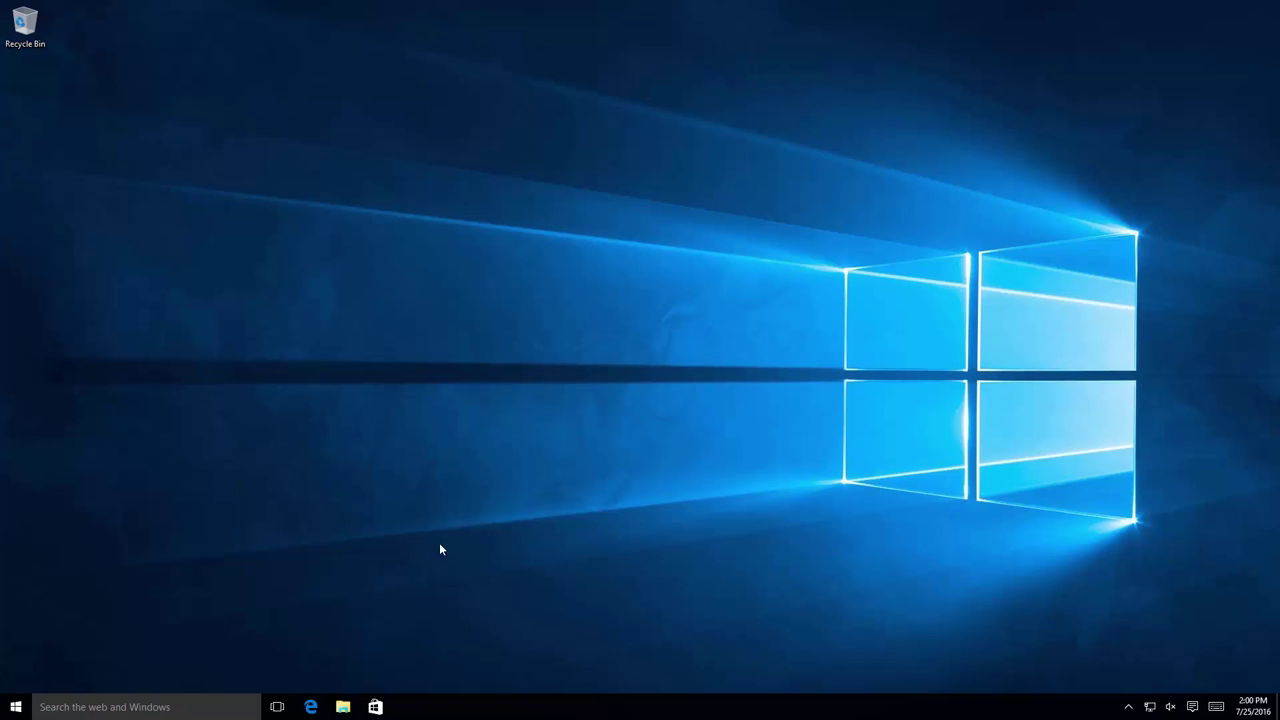
# Run the Firefox Setup 47.0.1 installer from the Downloads folder and allow it to make changes to the PC
pyautogui.click(340, 708)
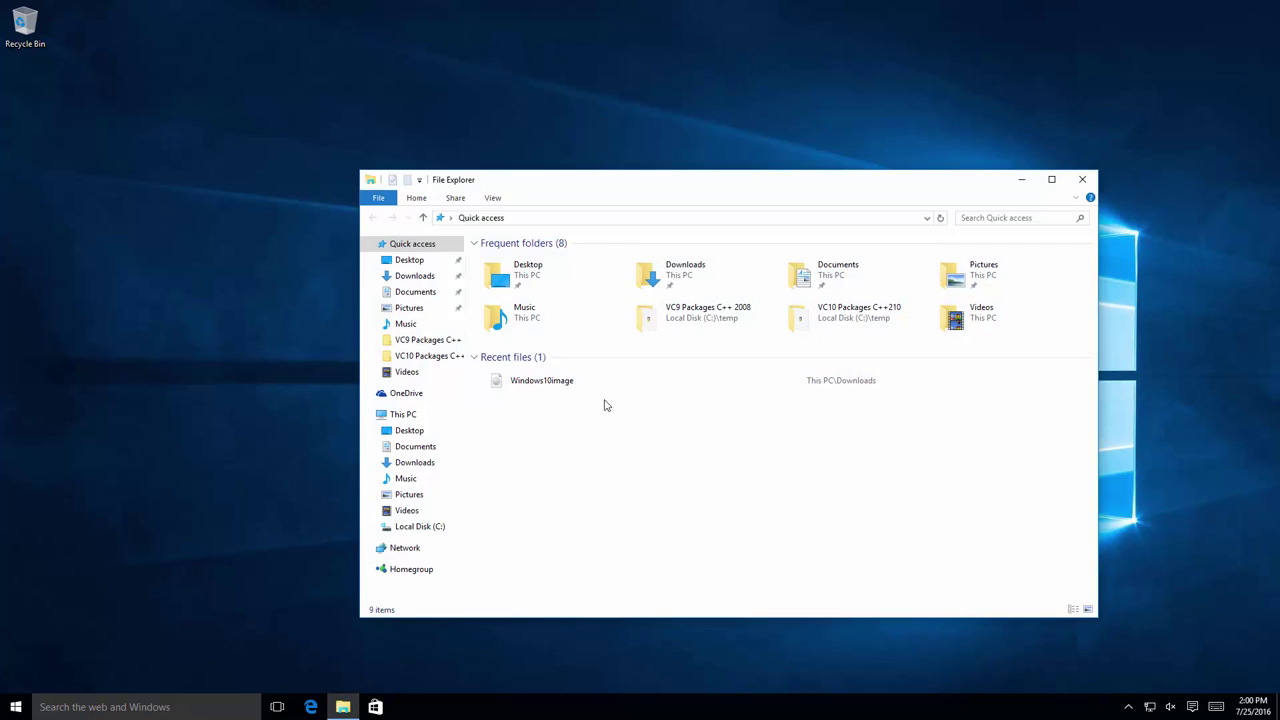
pyautogui.click(410, 279)
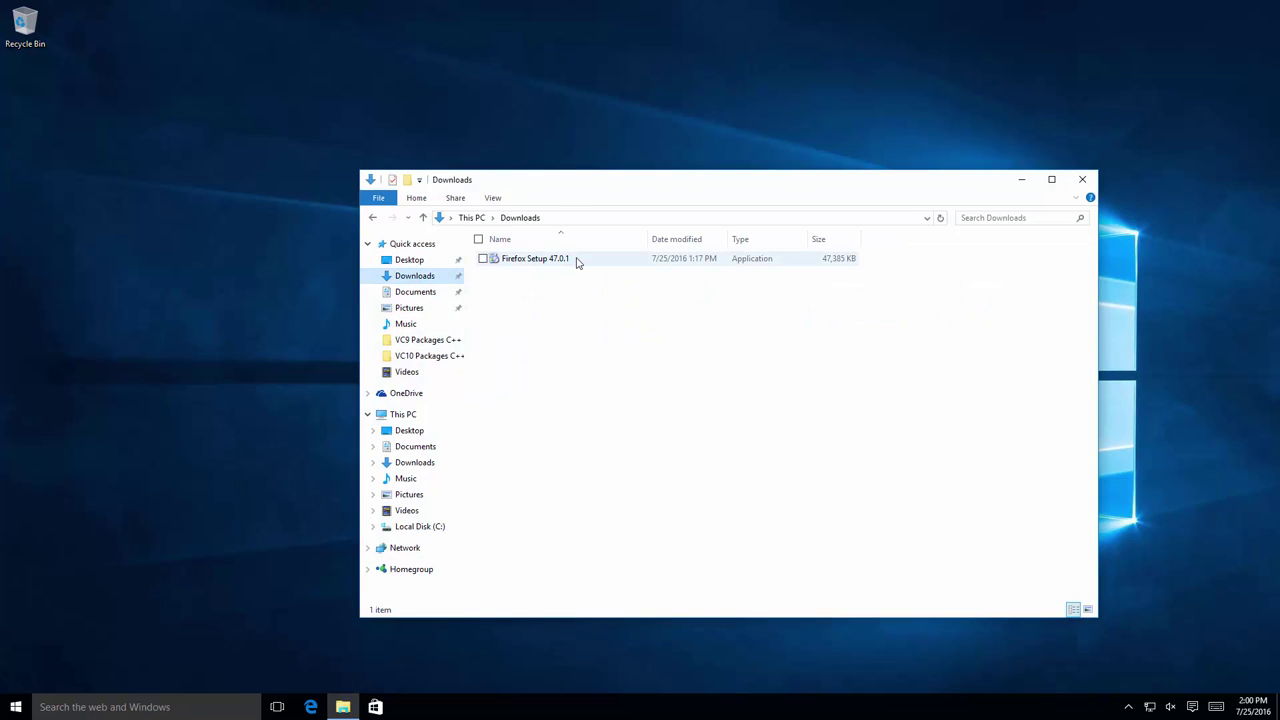
pyautogui.click(577, 260)
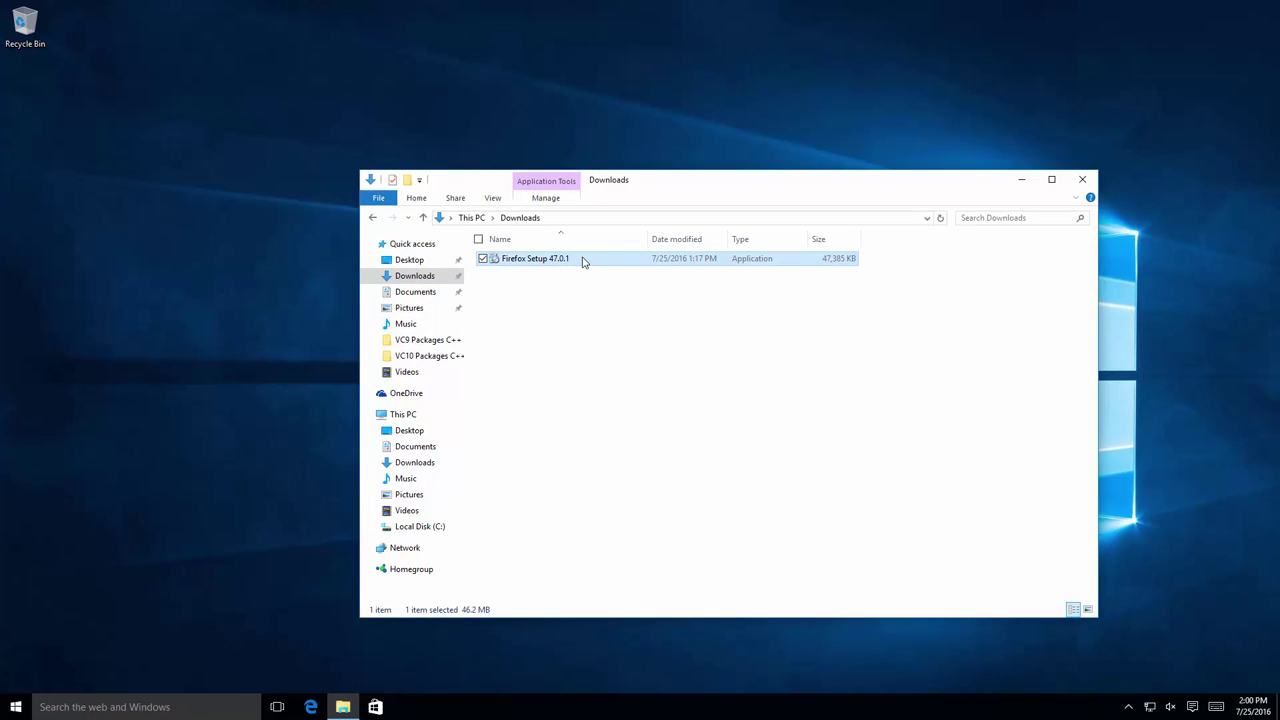
pyautogui.doubleClick(583, 262)
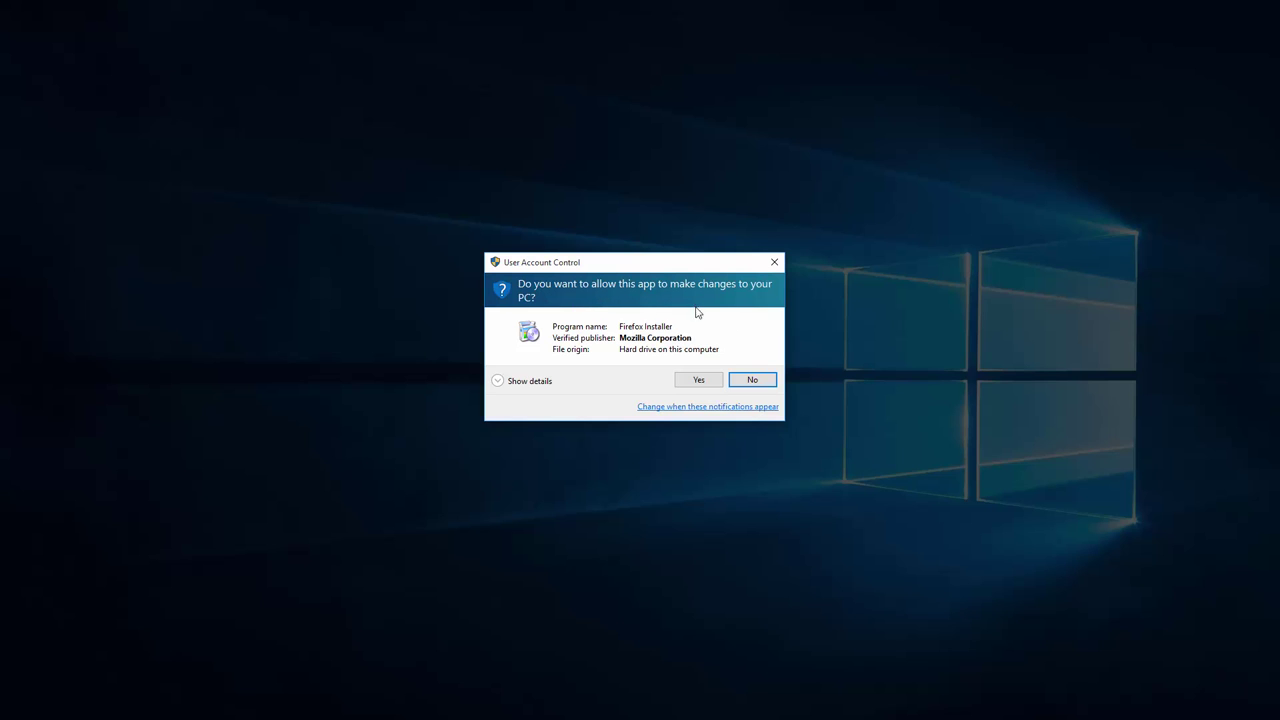
pyautogui.click(704, 381)
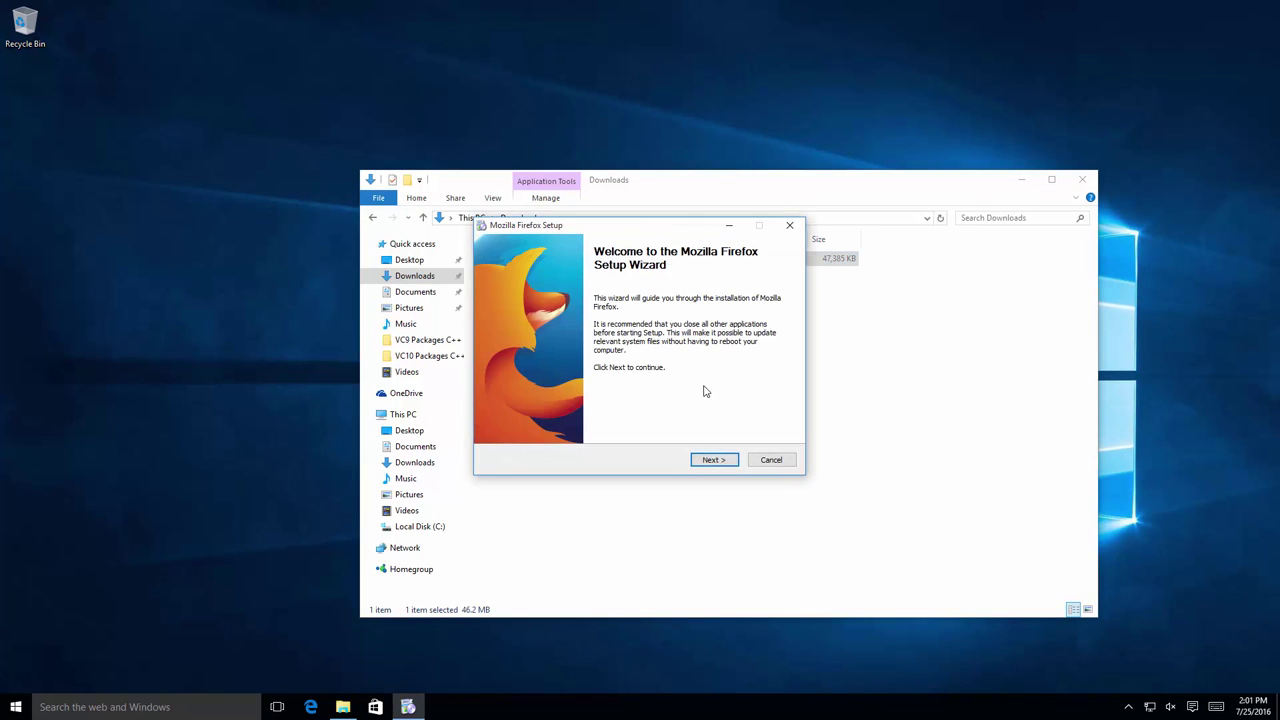
# Install Firefox with the Standard setup type in the proposed folder and launch it on finishing
pyautogui.click(714, 460)
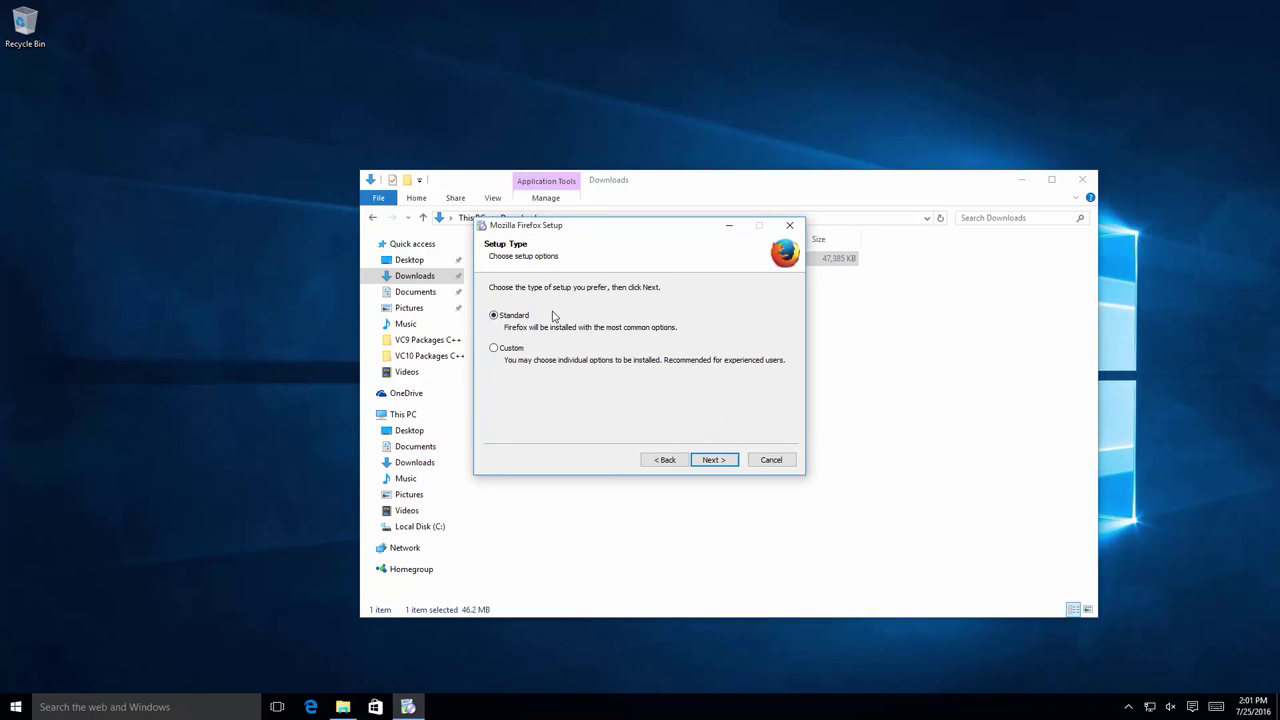
pyautogui.click(712, 460)
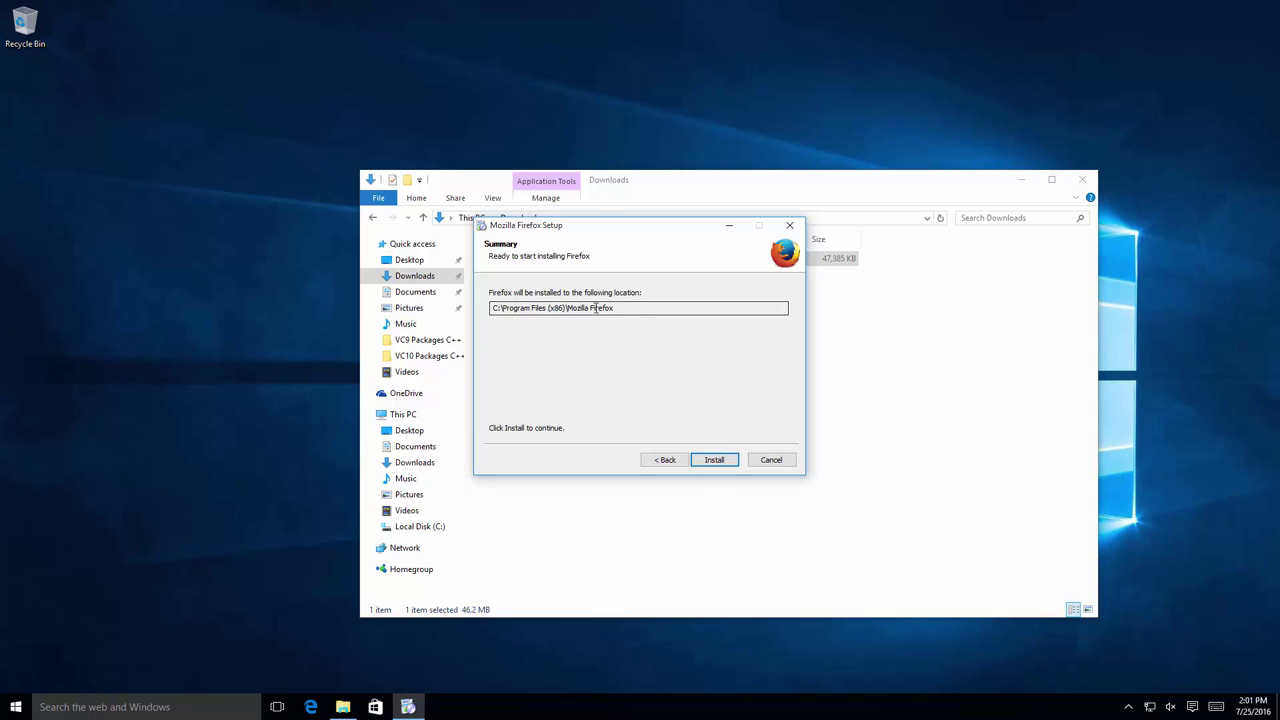
pyautogui.click(717, 464)
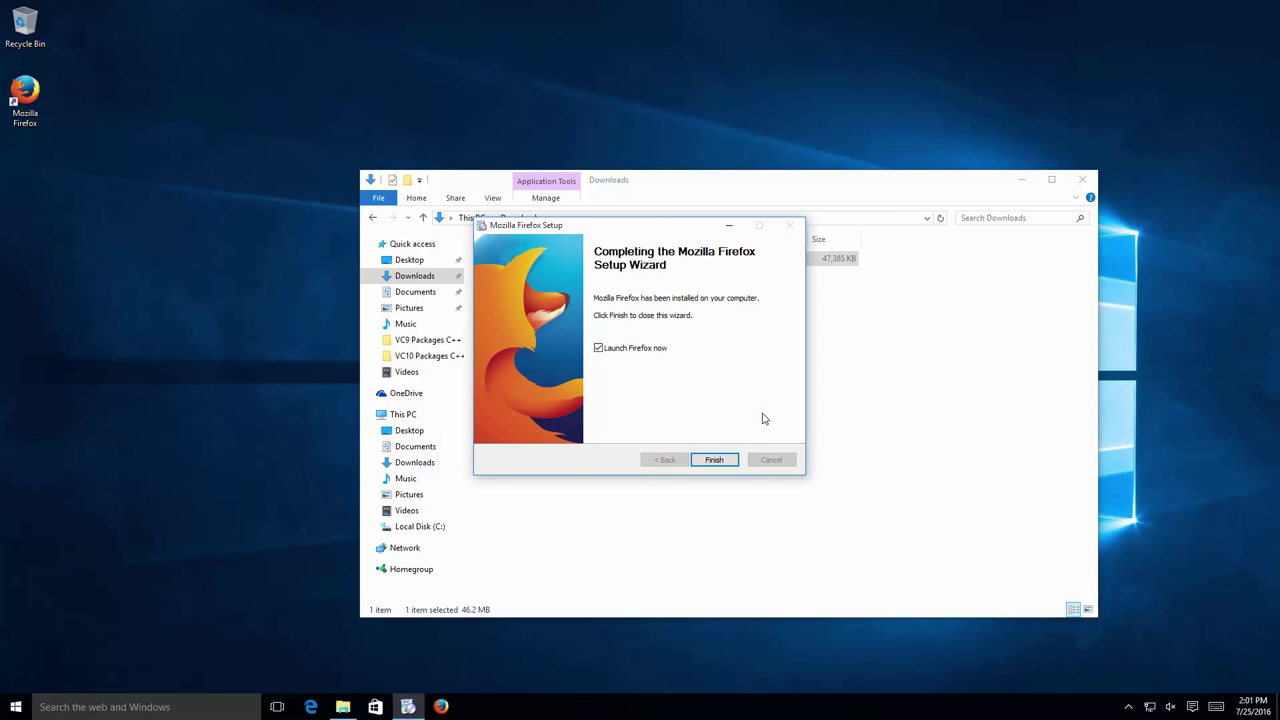
pyautogui.click(715, 460)
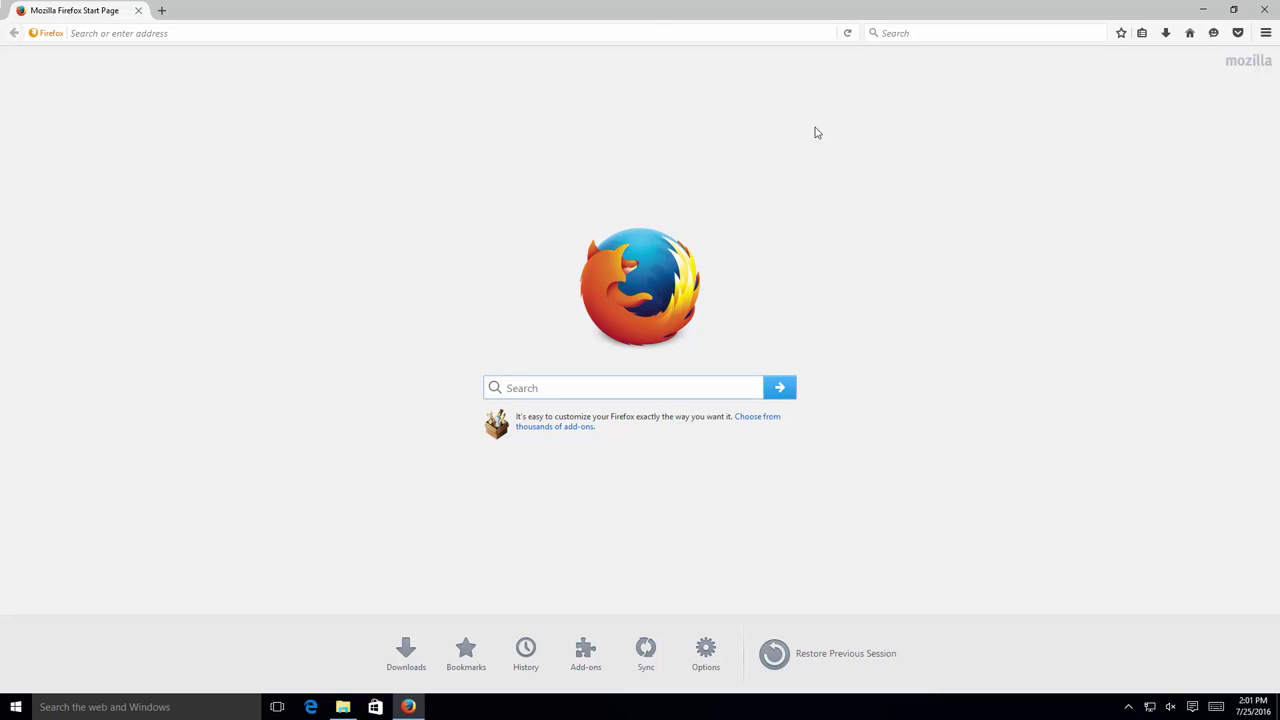
# Open cnn.com in the first Firefox tab
pyautogui.click(655, 33)
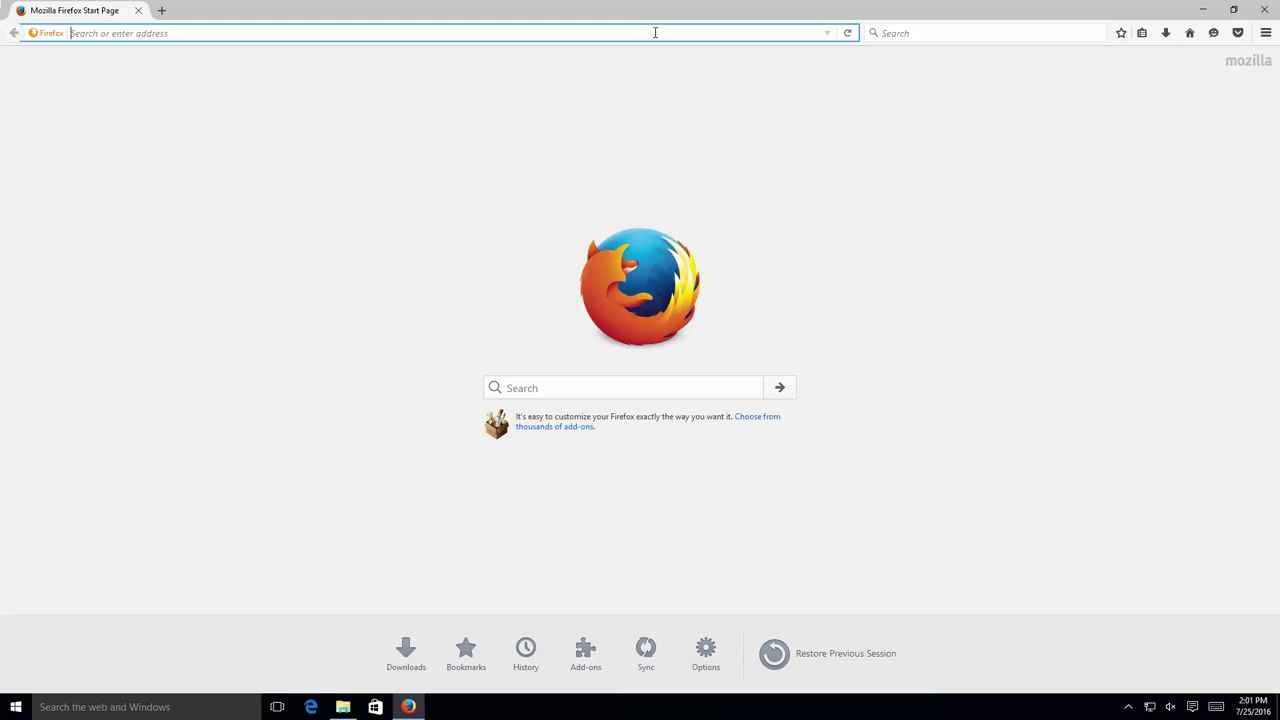
pyautogui.write('cnn.com/')
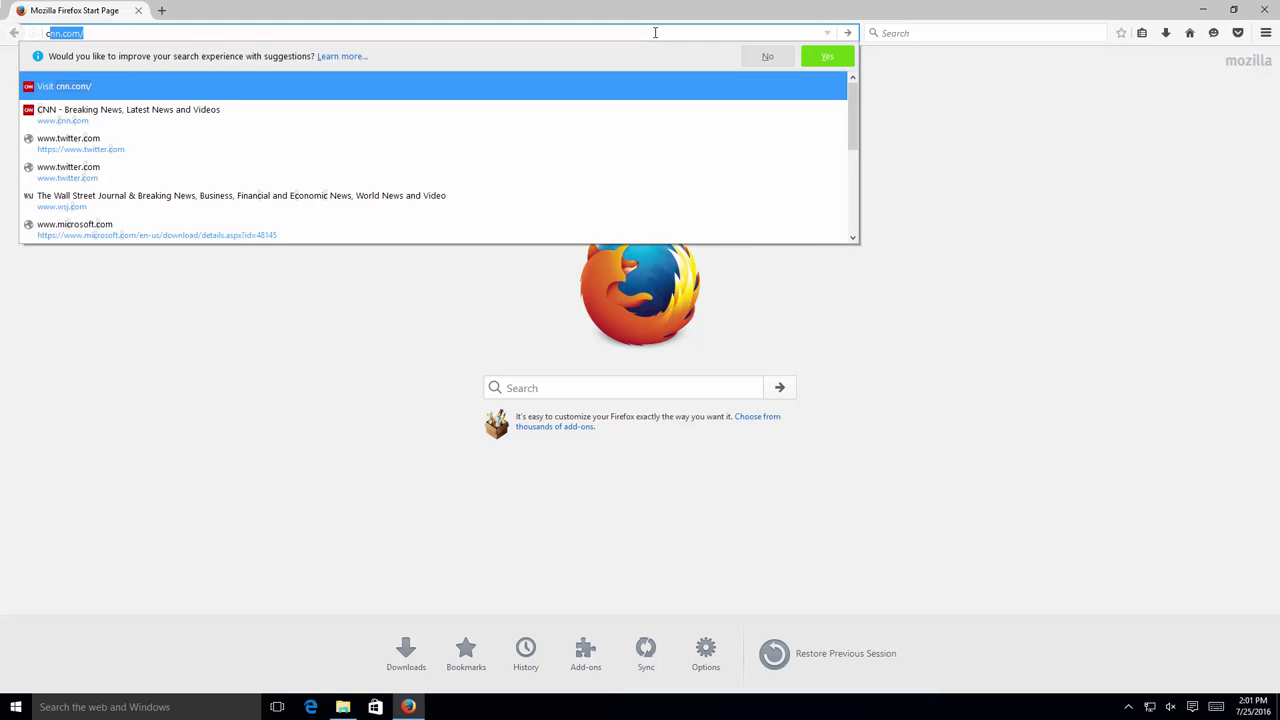
pyautogui.press('Return')
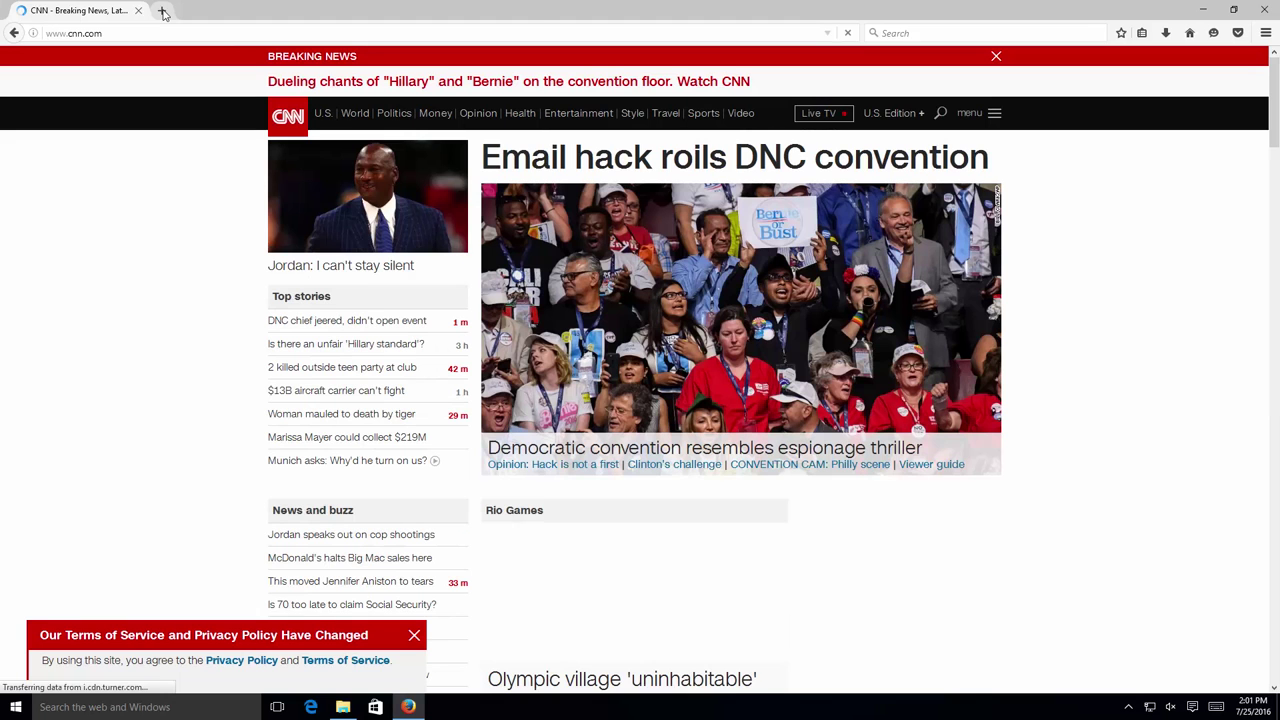
# In a new tab, open wsj.com and go through its Markets section to the MU stock quote page
pyautogui.click(162, 11)
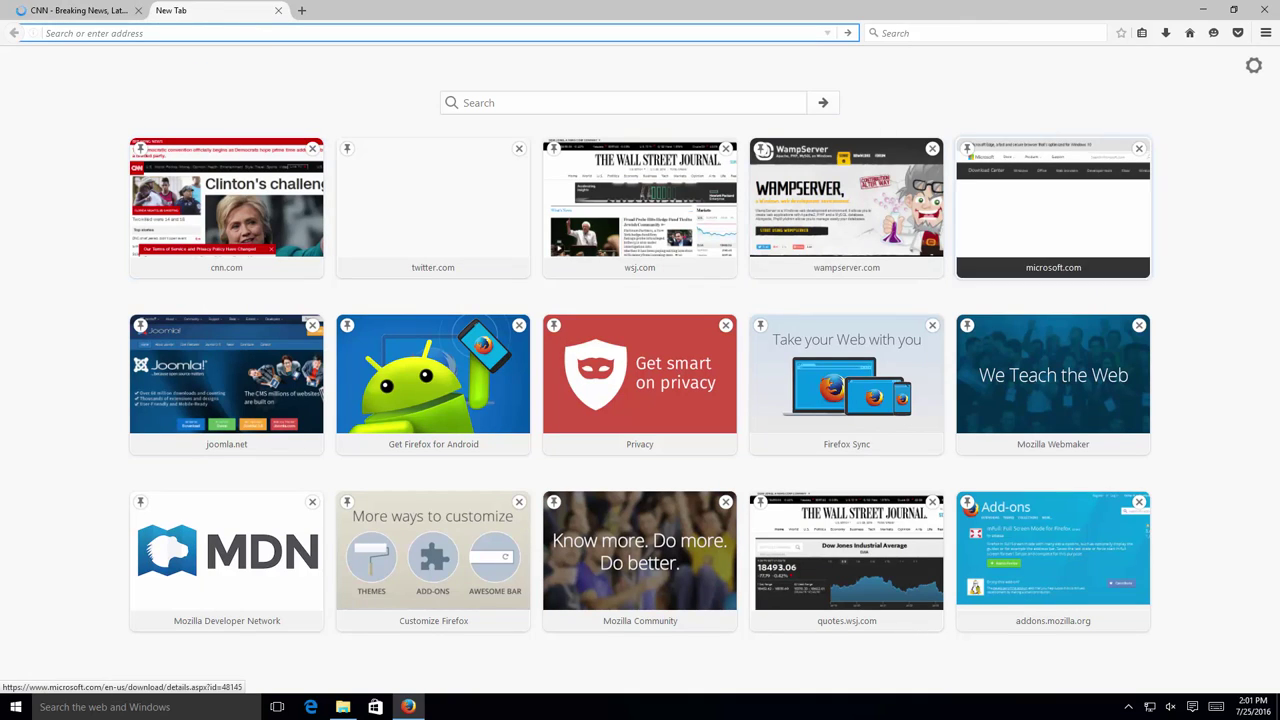
pyautogui.click(610, 205)
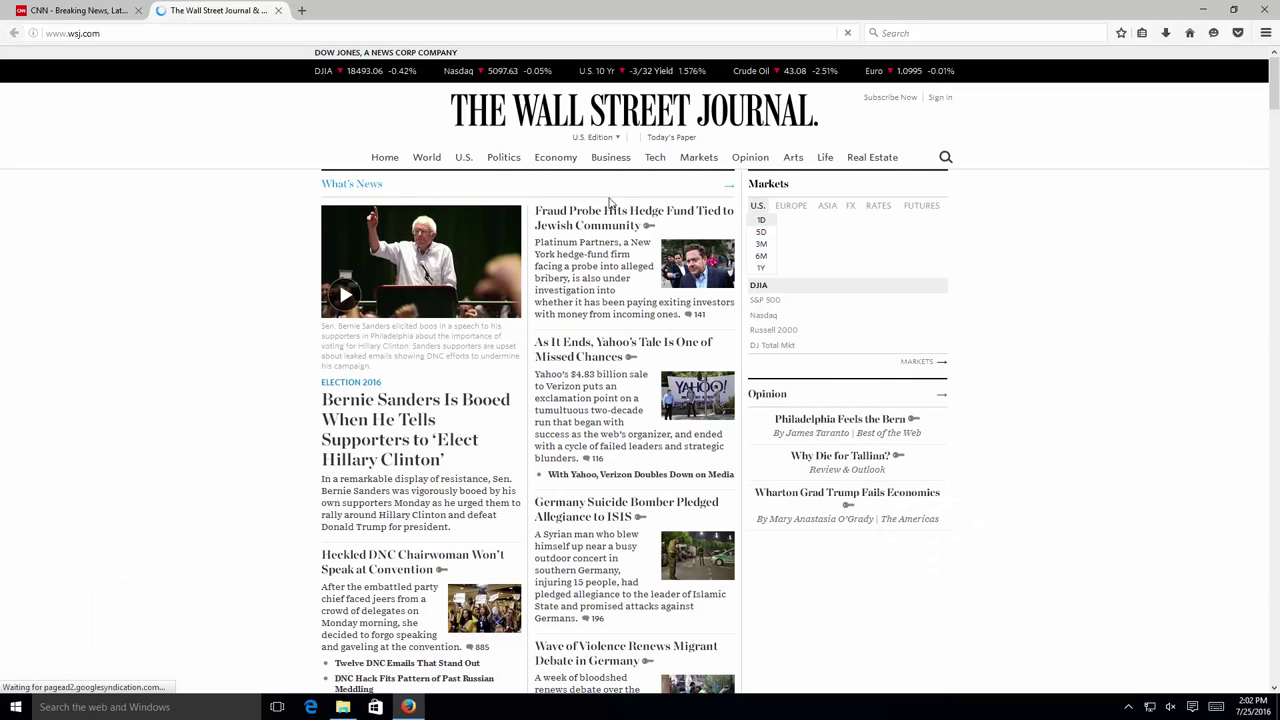
pyautogui.click(697, 161)
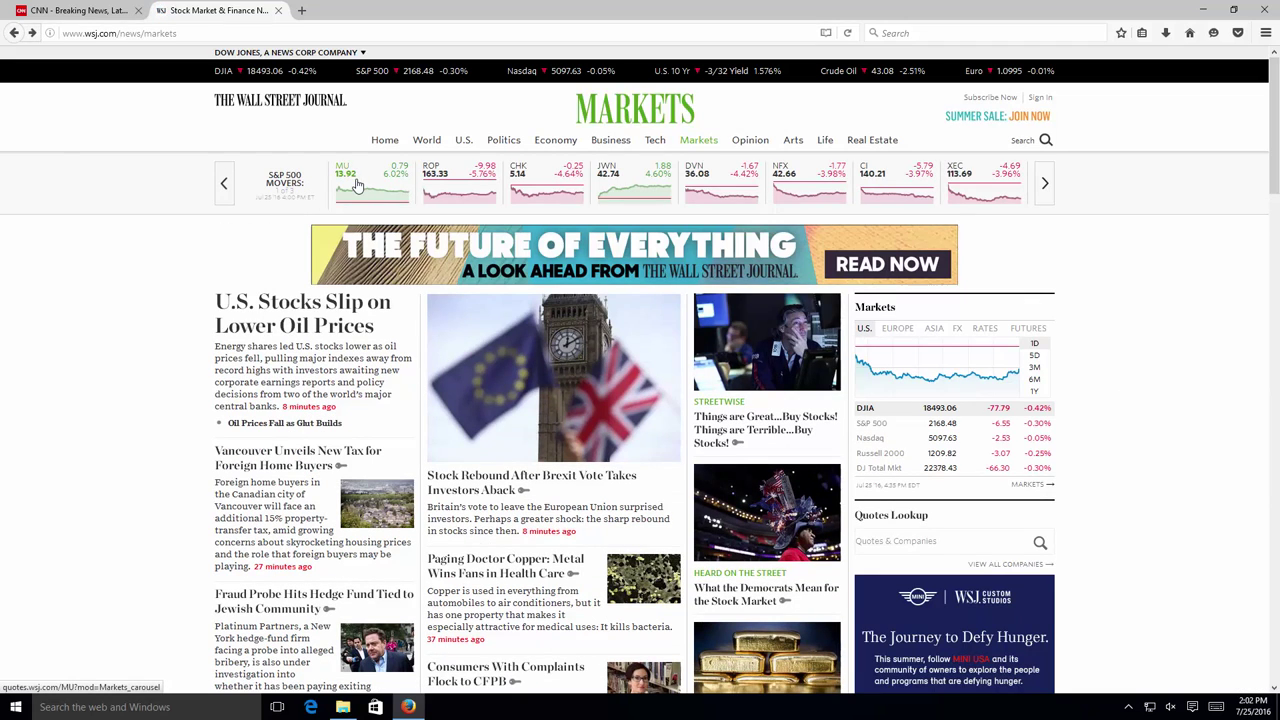
pyautogui.click(357, 186)
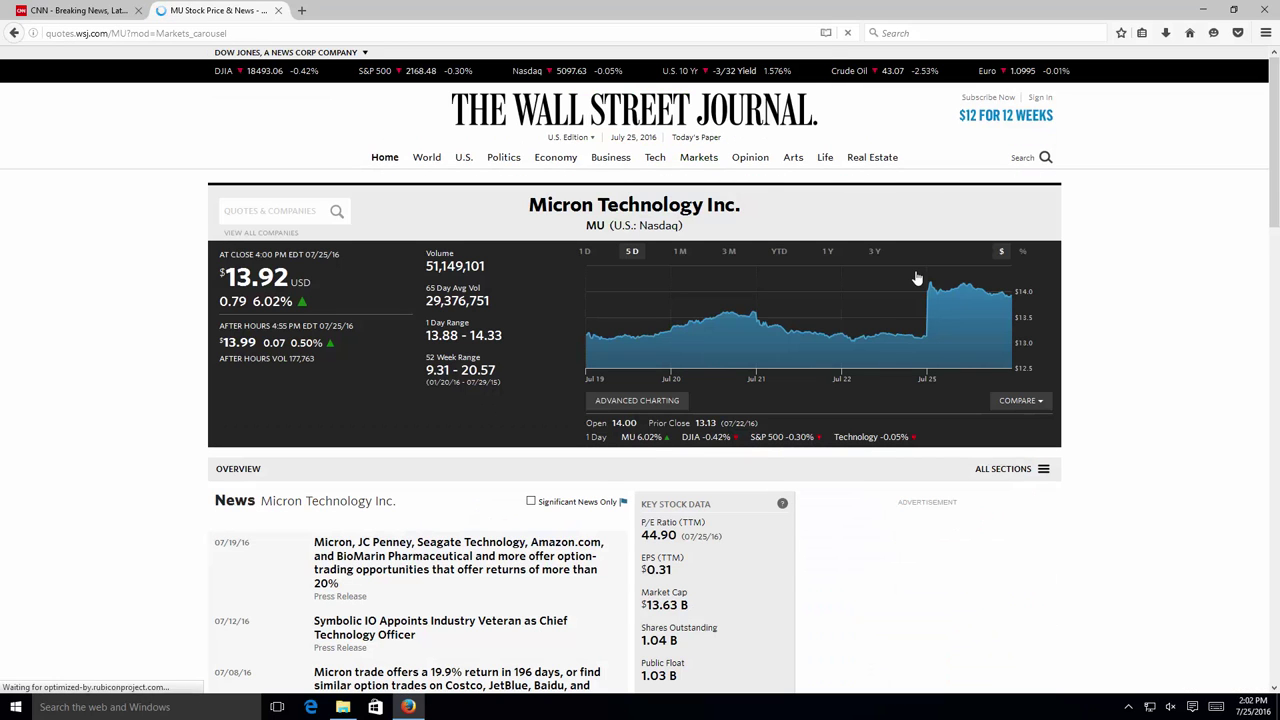
# Open the MSNBC website in a third tab
pyautogui.click(301, 11)
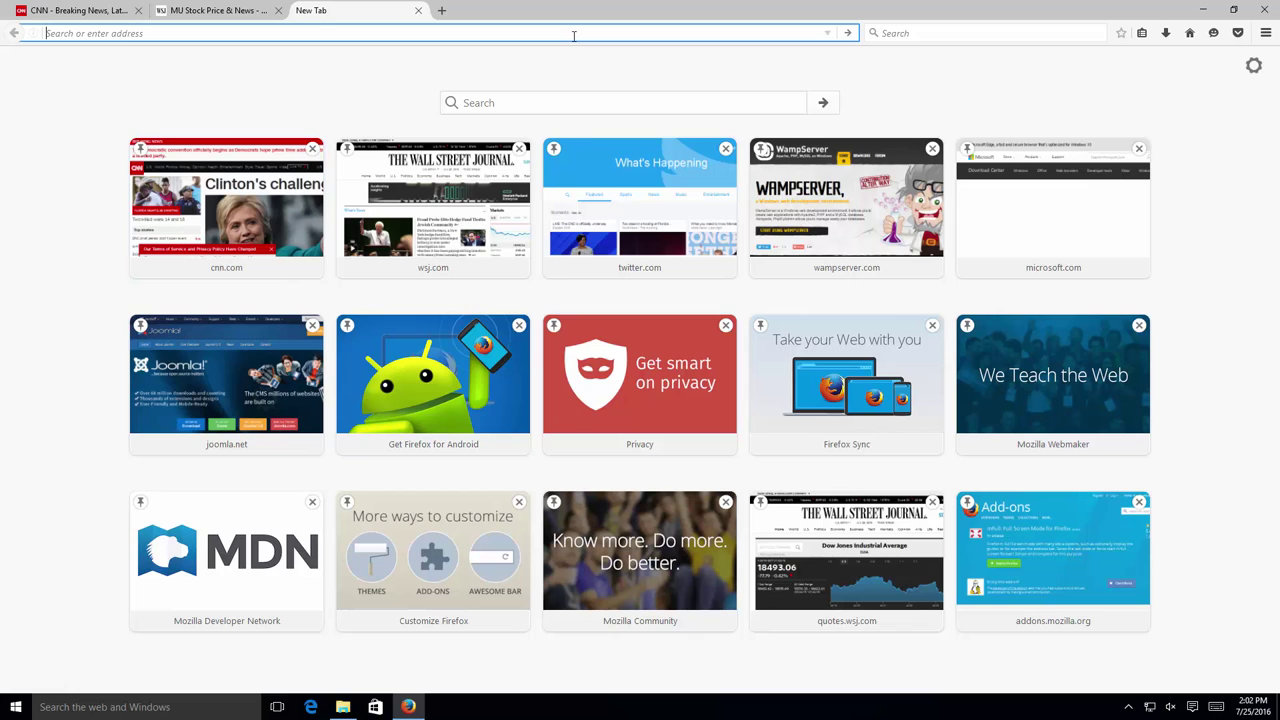
pyautogui.write('w')
pyautogui.press('BackSpace')
pyautogui.write('ms')
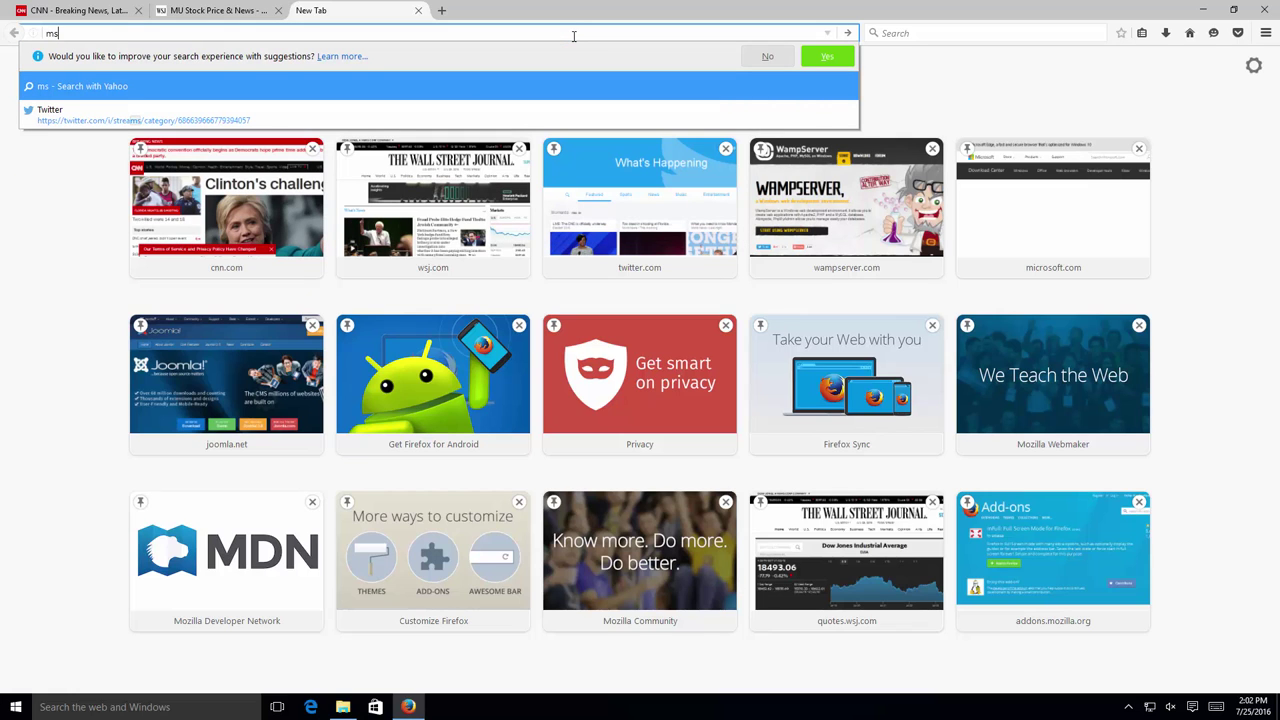
pyautogui.write('nbc')
pyautogui.press('Return')
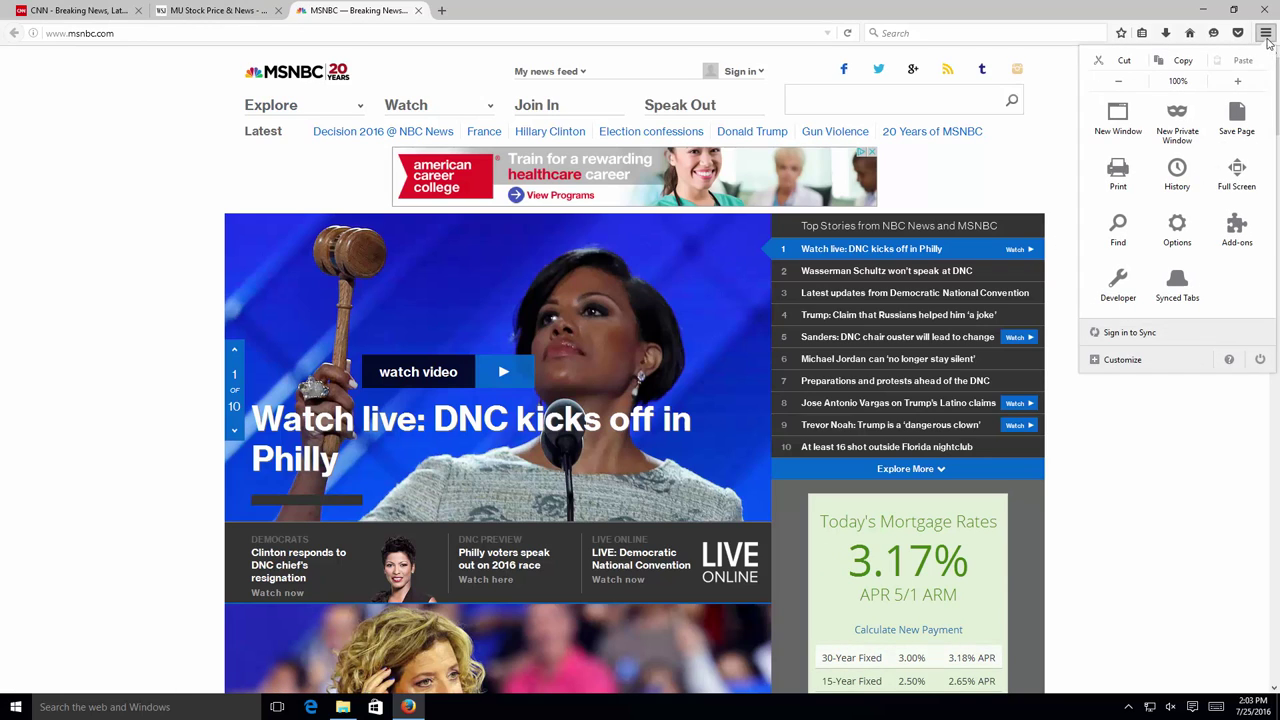
pyautogui.click(1250, 235)
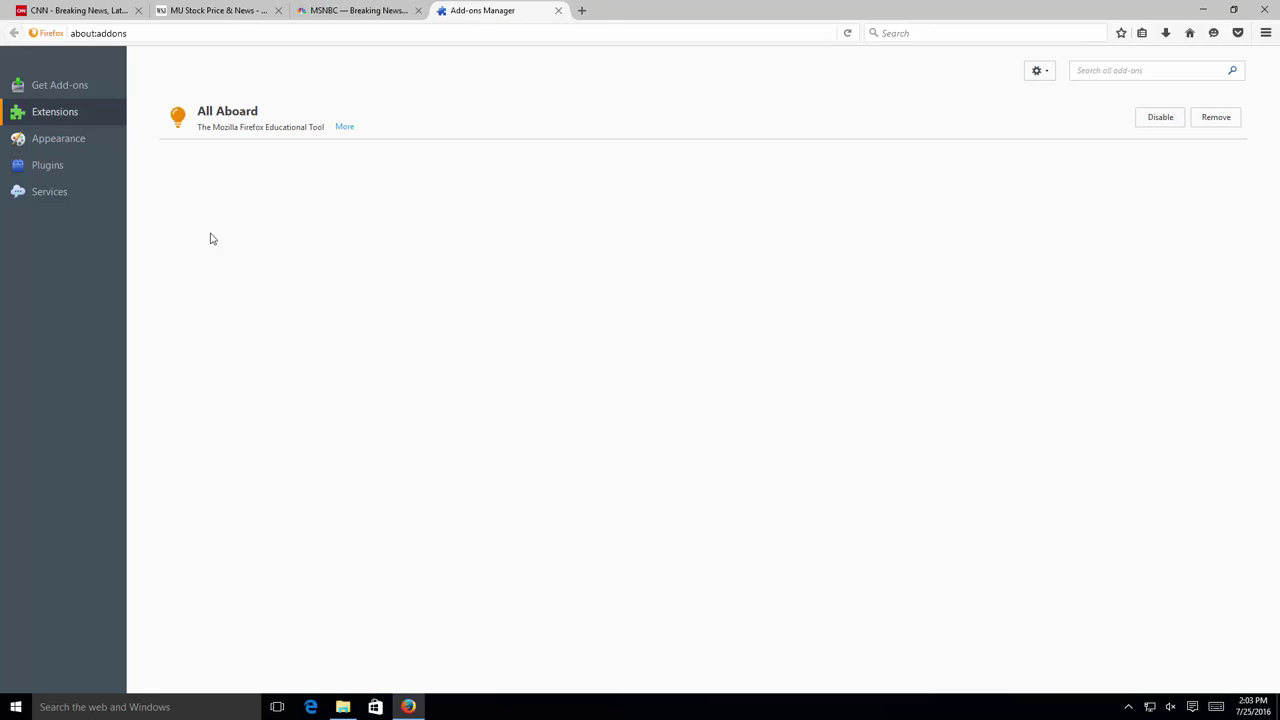
pyautogui.click(558, 11)
pyautogui.click(1265, 33)
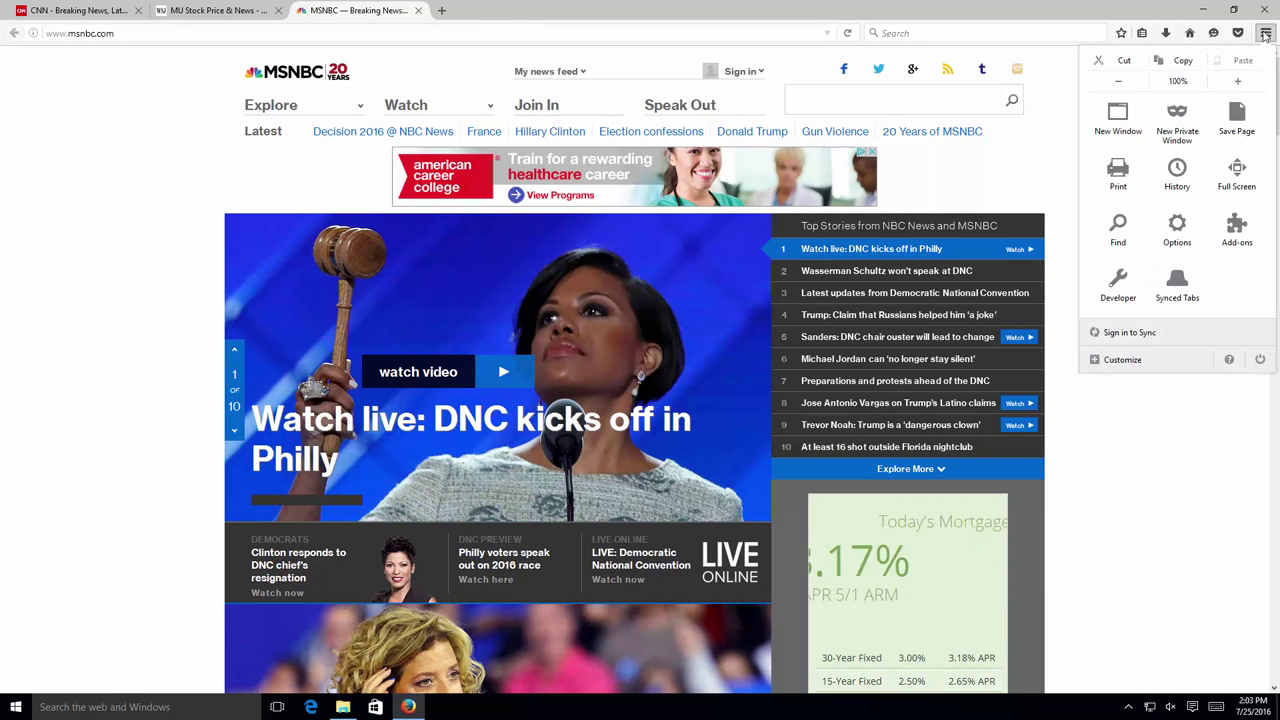
pyautogui.click(1266, 33)
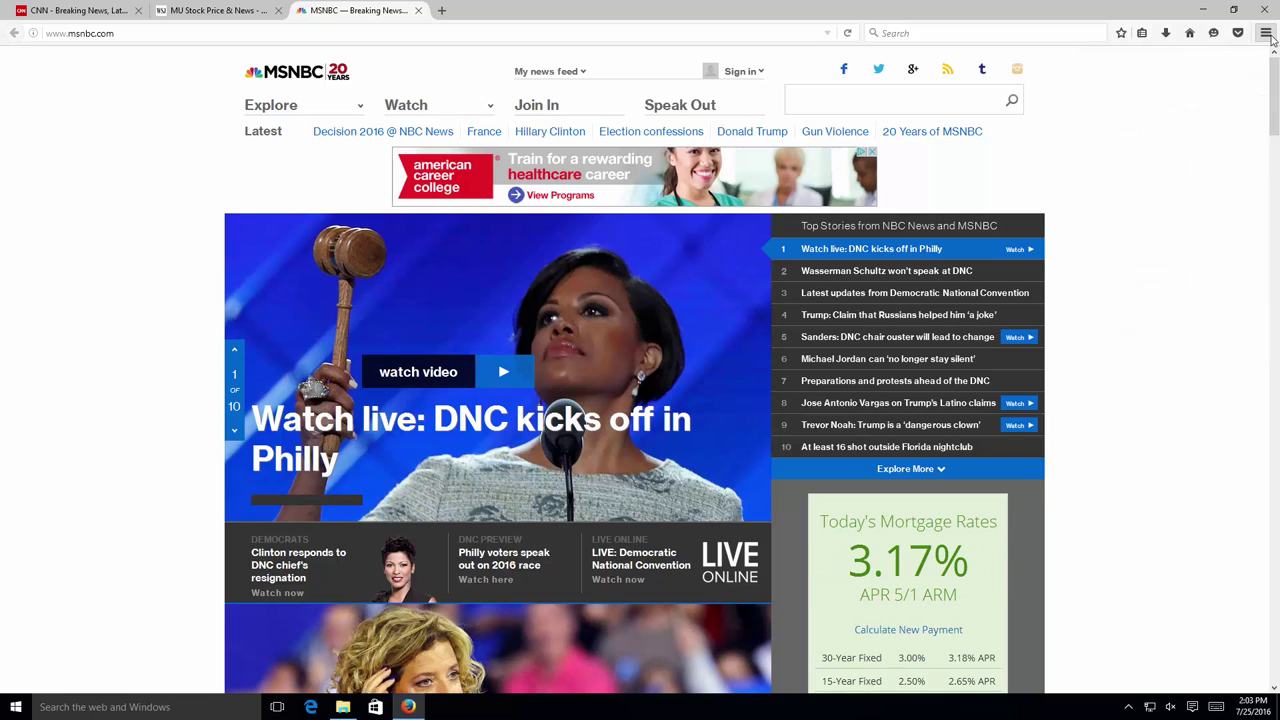
# Set the three currently open pages as the Firefox home page and close the options
pyautogui.click(1266, 33)
pyautogui.click(1186, 236)
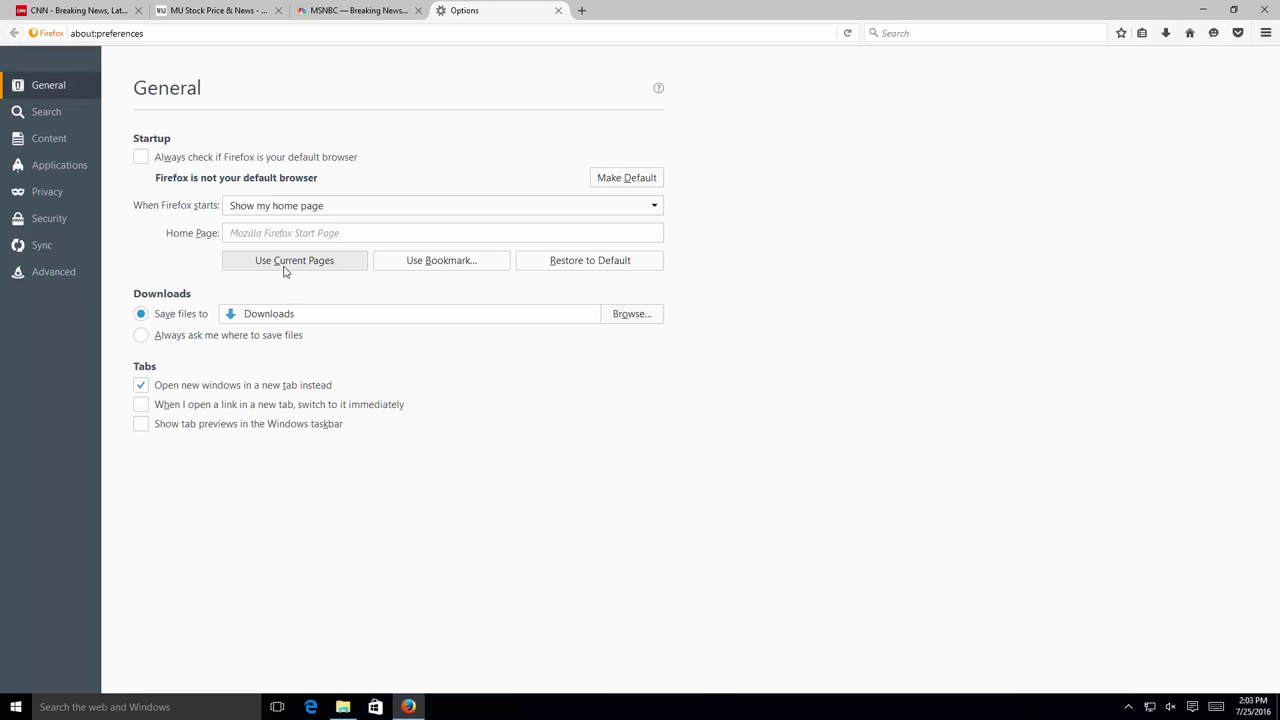
pyautogui.click(285, 262)
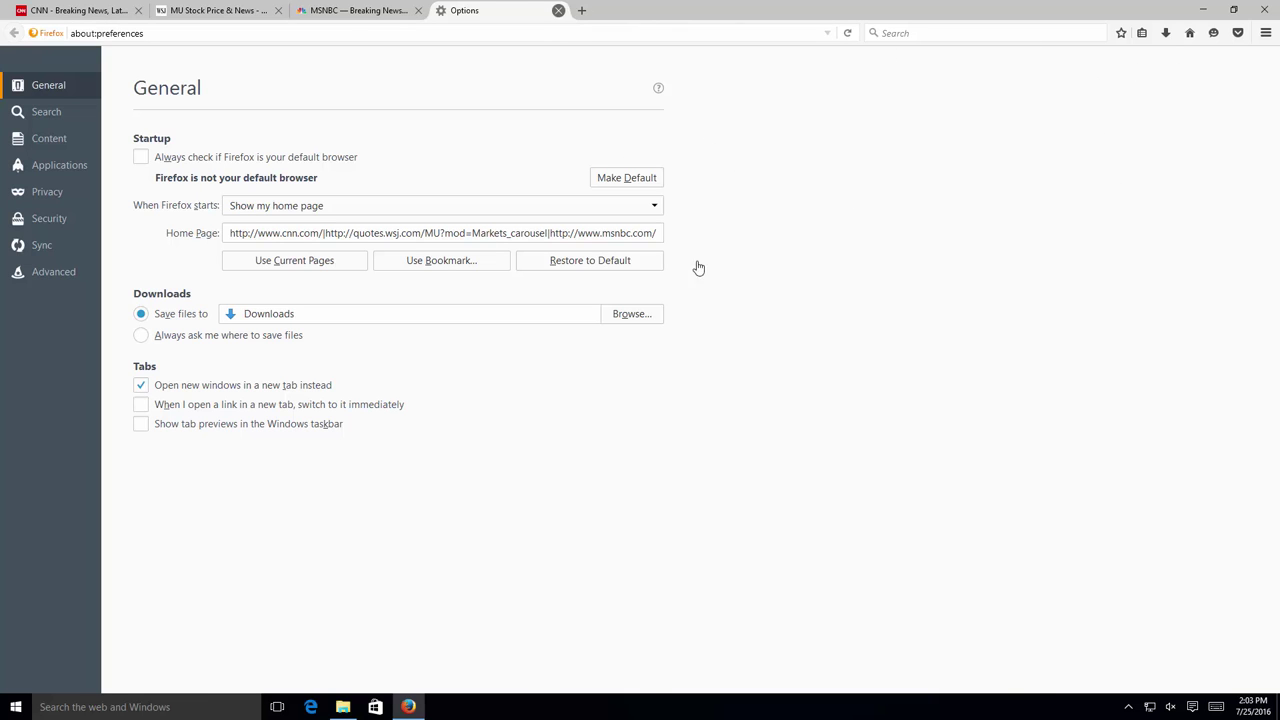
pyautogui.hotkey('ctrl', 'w')
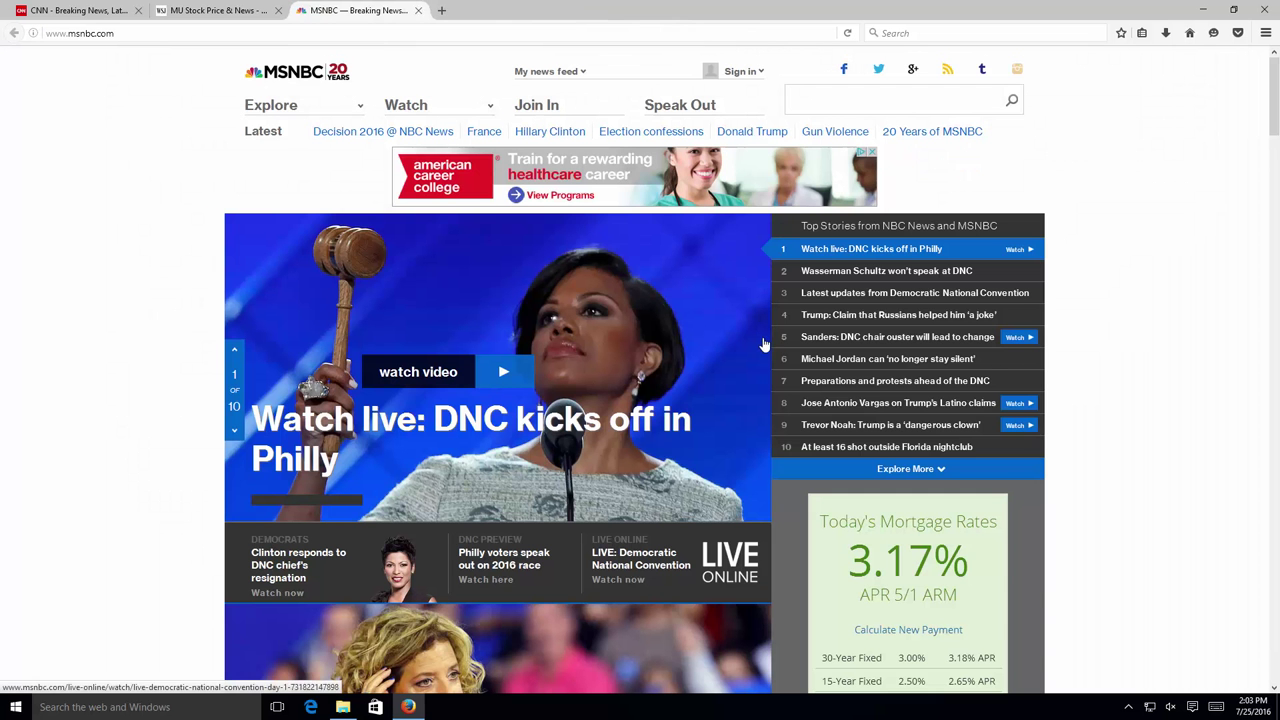
# Review the home page addresses in the general Firefox options, leaving the settings as they are
pyautogui.click(1266, 38)
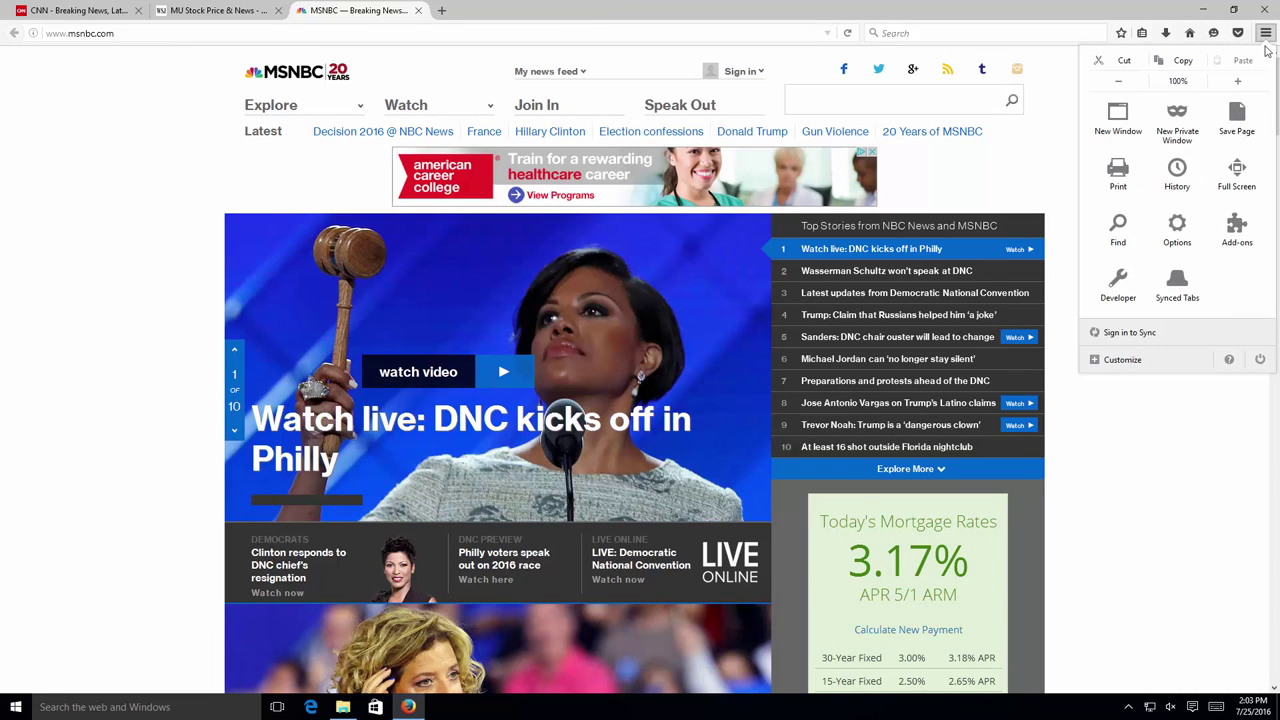
pyautogui.click(1174, 234)
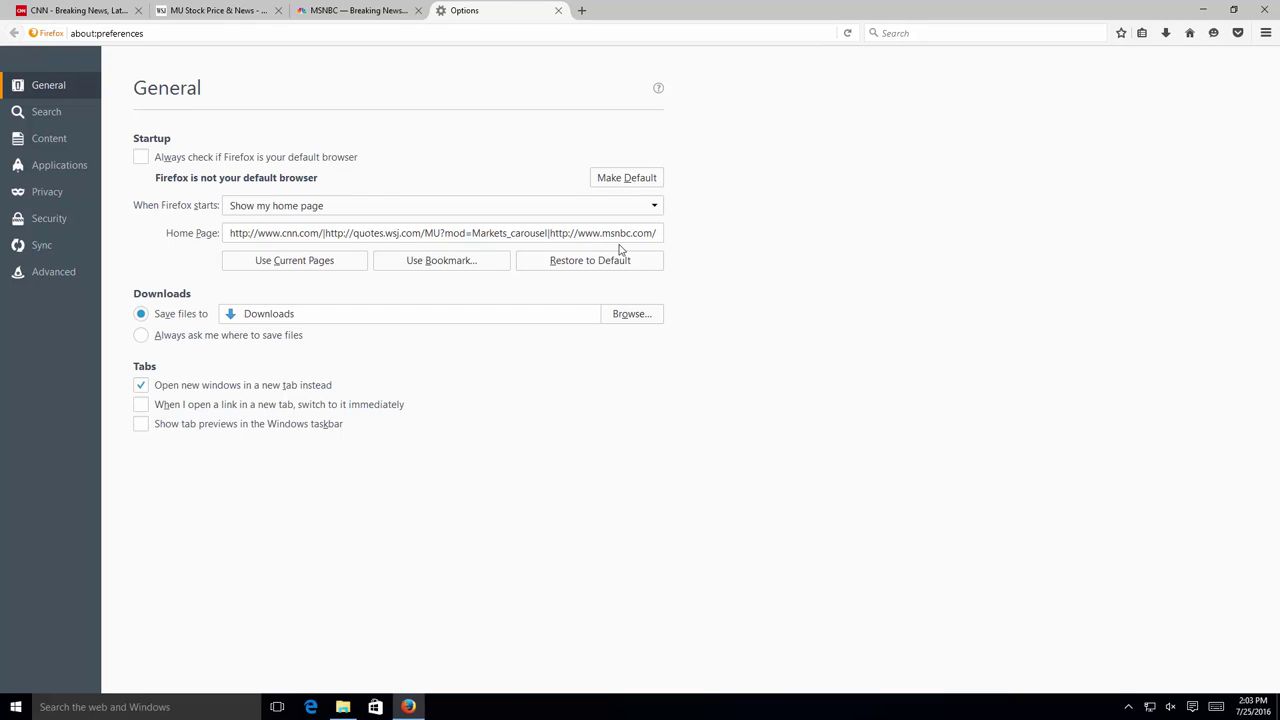
pyautogui.click(558, 10)
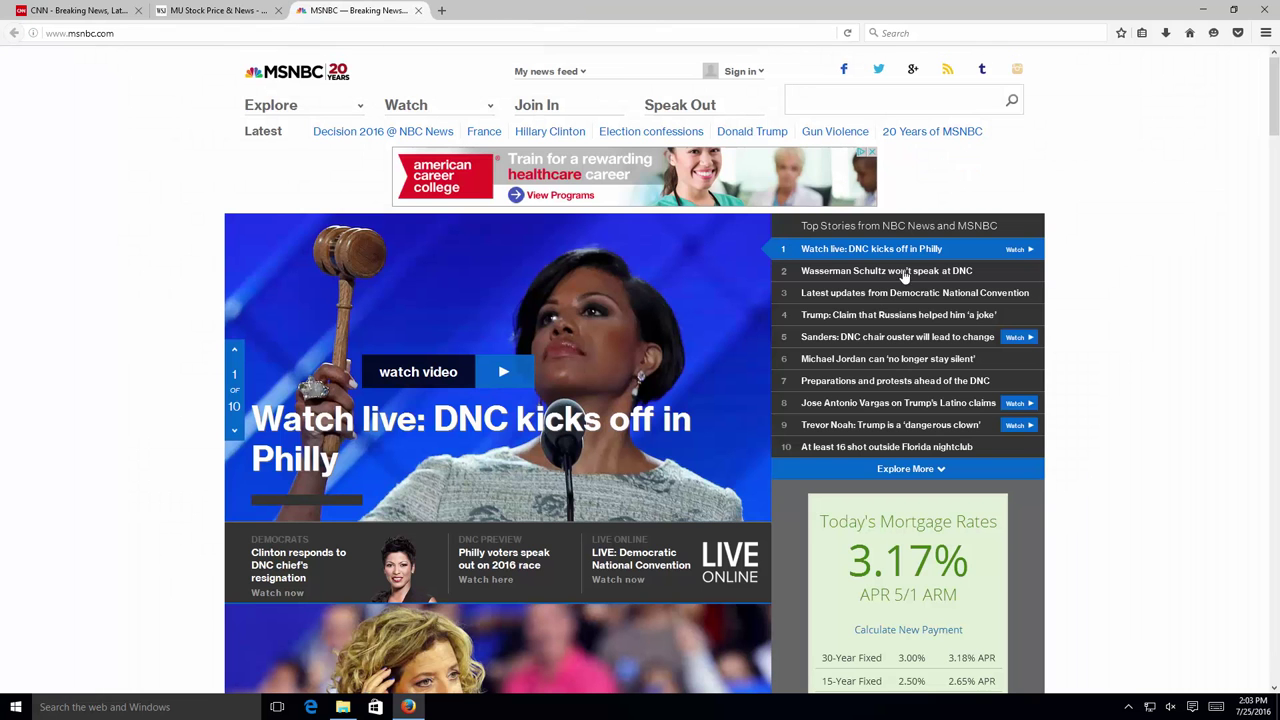
# Search the available add-ons for "tab slideshow" and install the Tab Slideshow extension
pyautogui.click(1265, 33)
pyautogui.click(1252, 243)
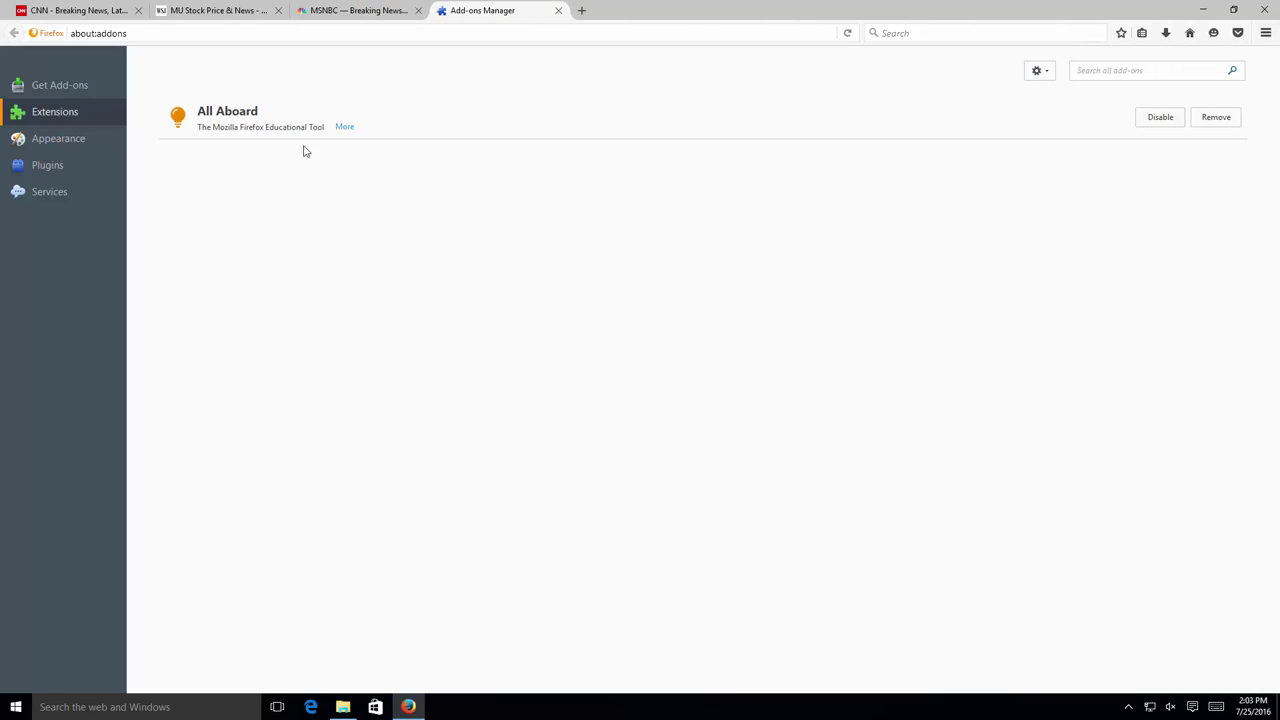
pyautogui.click(66, 88)
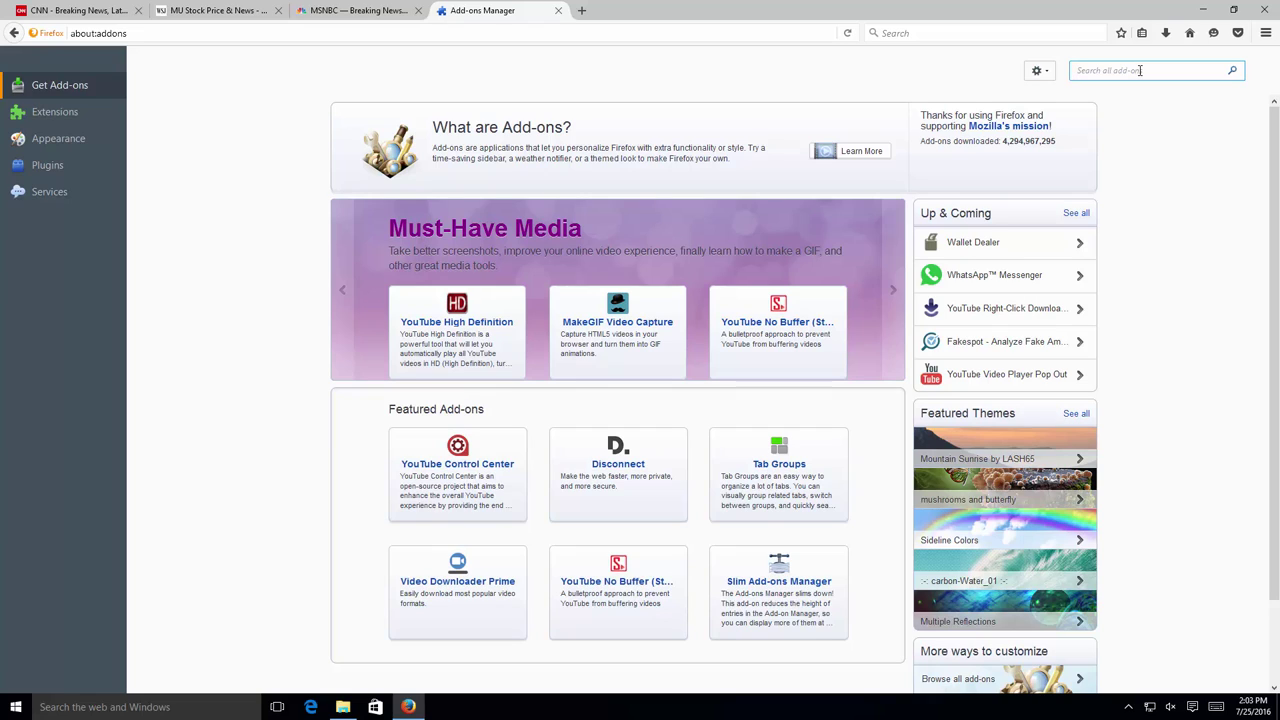
pyautogui.write('tab slideshow')
pyautogui.press('Return')
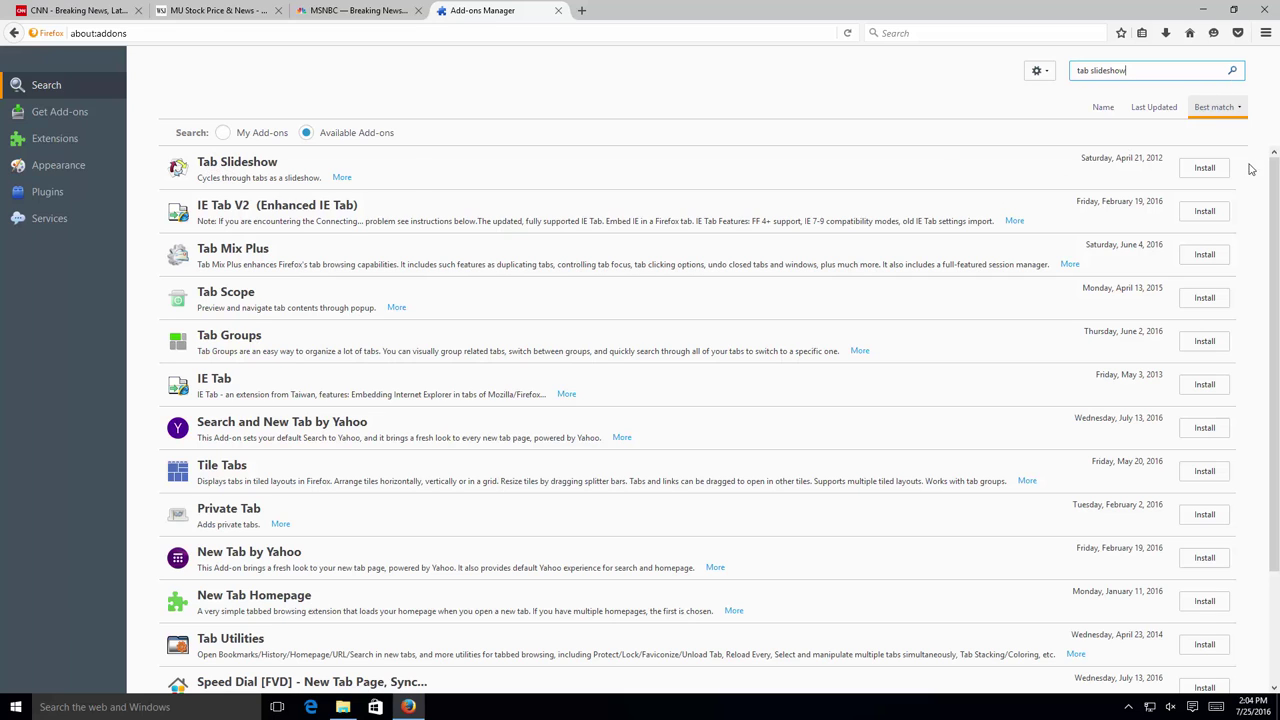
pyautogui.click(1216, 172)
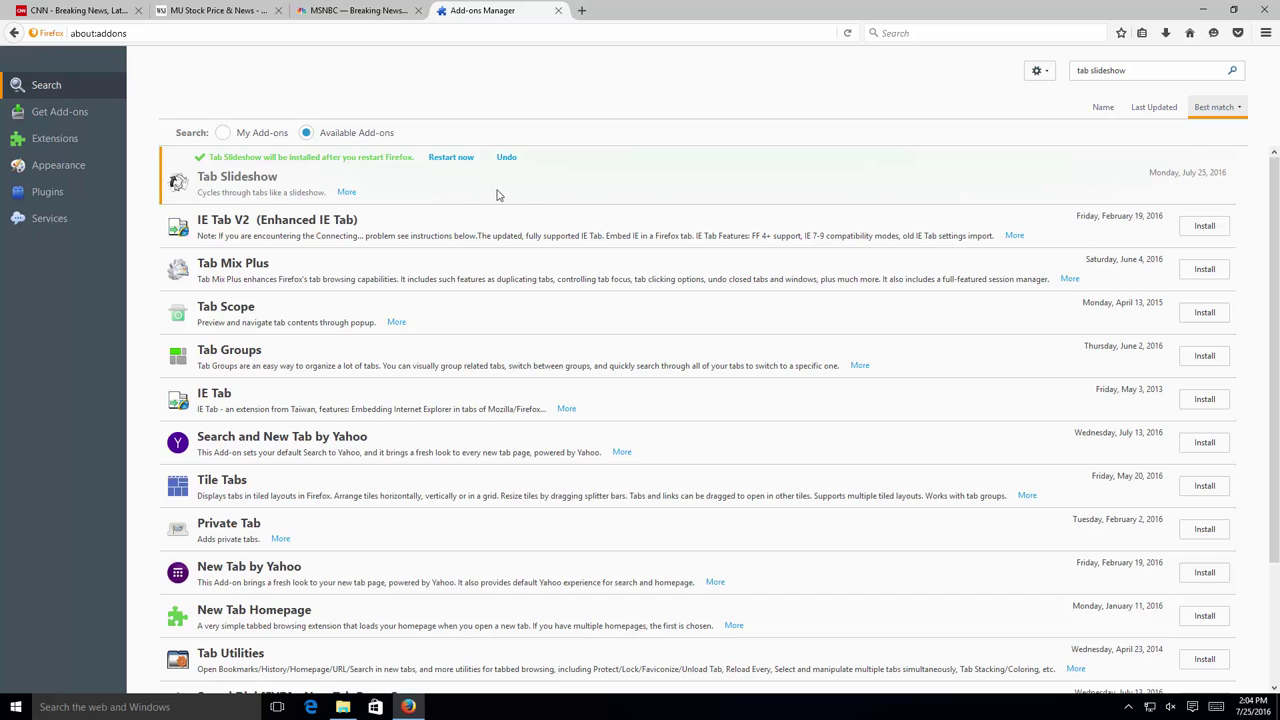
# Search the available add-ons for "full screen", install mFull: Full Screen Mode for Firefox, and restart the browser
pyautogui.moveTo(1173, 72); pyautogui.dragTo(1005, 71)
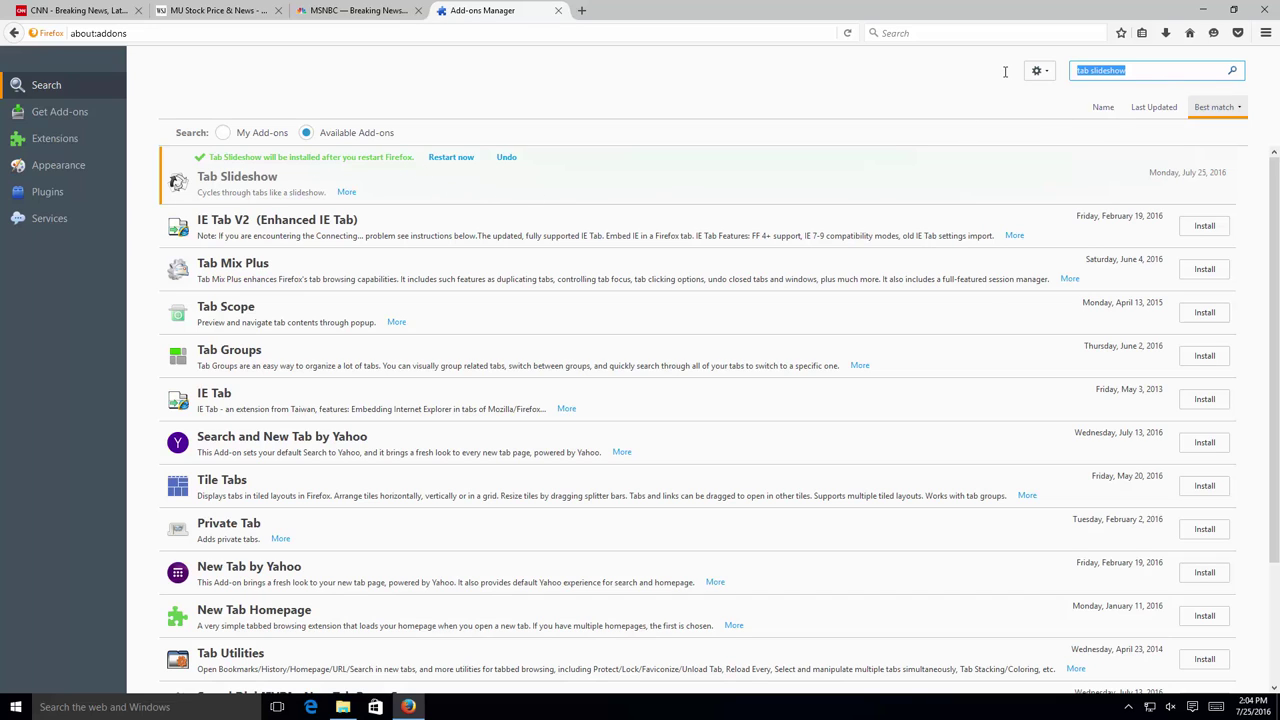
pyautogui.write('full screen')
pyautogui.press('Return')
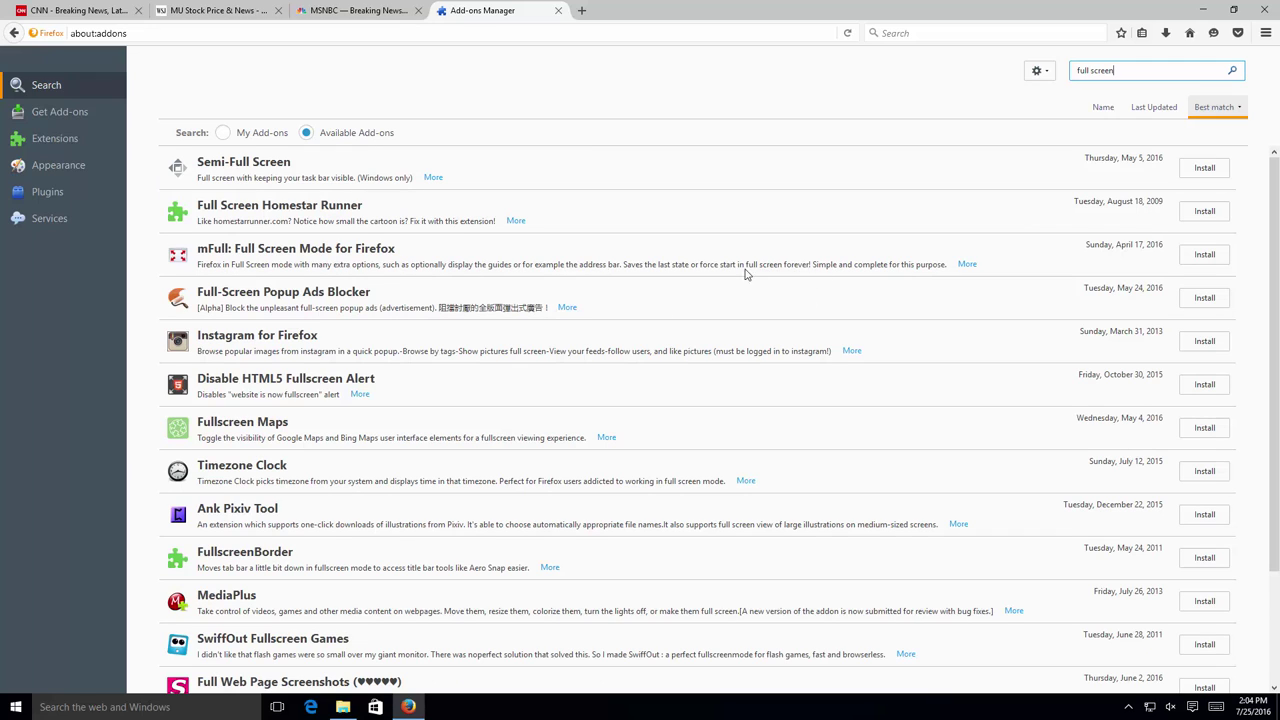
pyautogui.click(1221, 257)
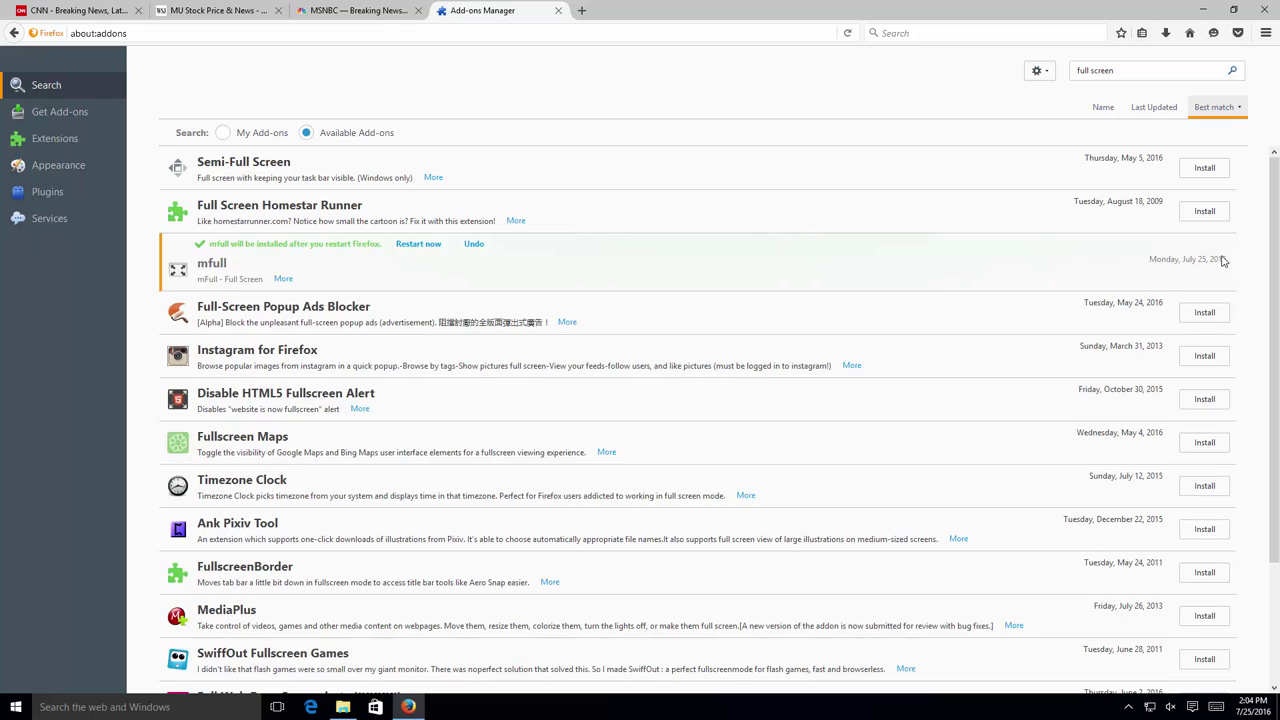
pyautogui.click(424, 254)
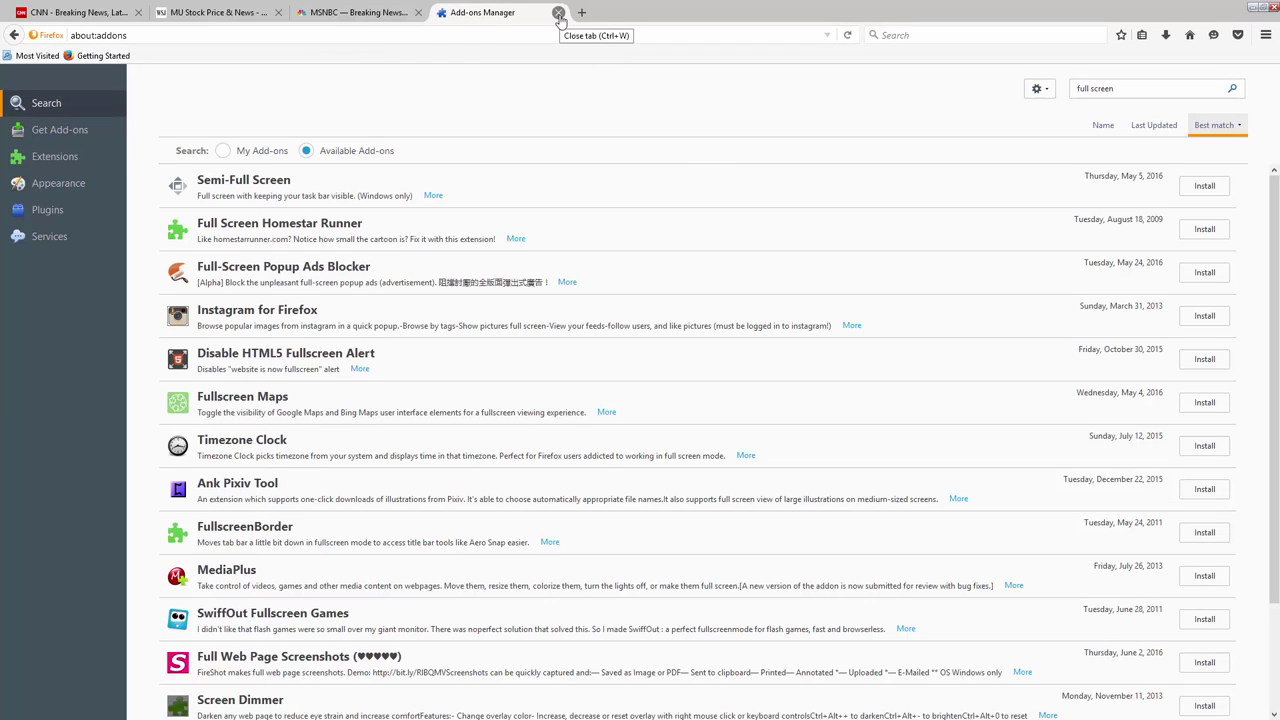
# Configure the installed Tab Slideshow extension to begin on startup with a time of 5 seconds and save its options
pyautogui.click(52, 157)
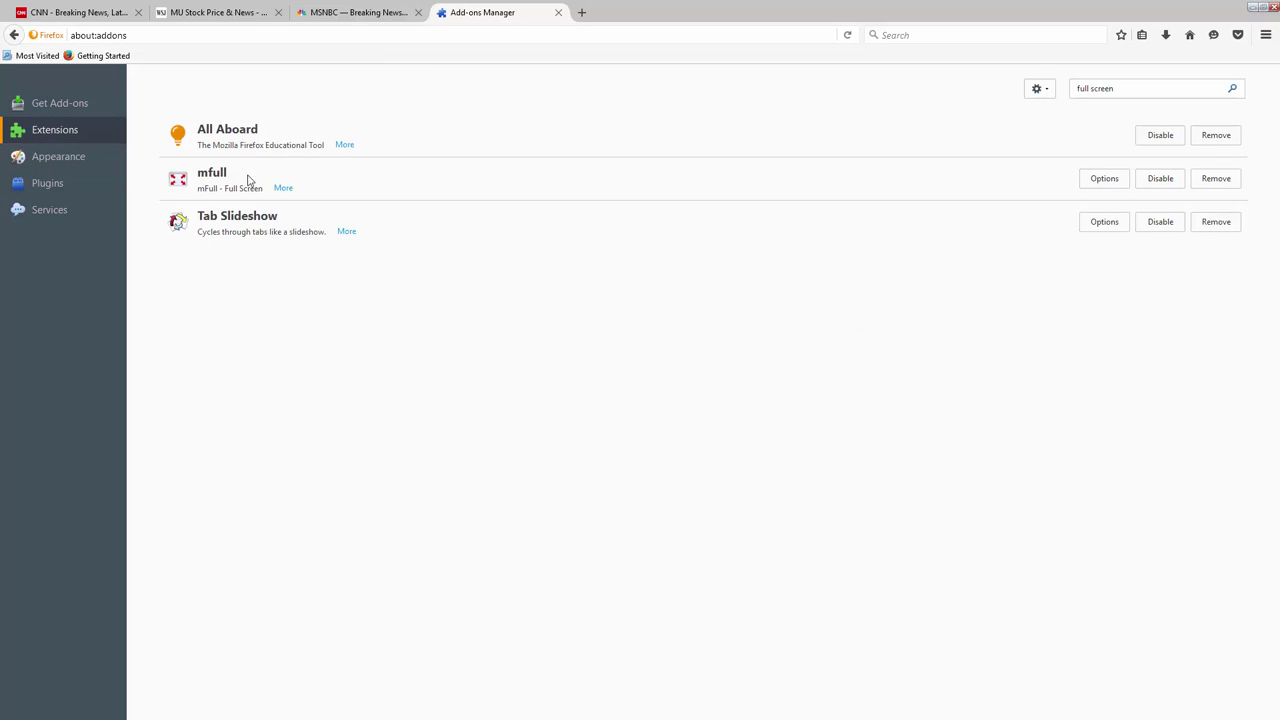
pyautogui.click(1101, 228)
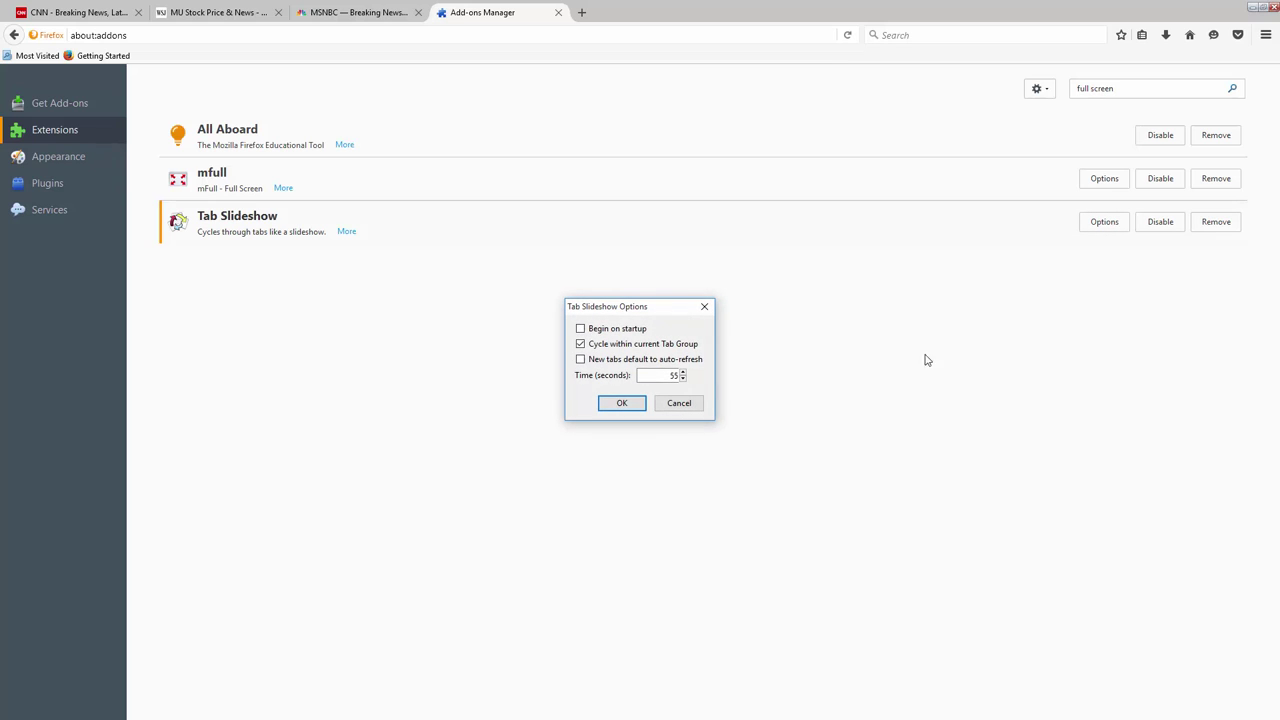
pyautogui.click(608, 333)
pyautogui.click(657, 375)
pyautogui.write('5')
pyautogui.click(622, 403)
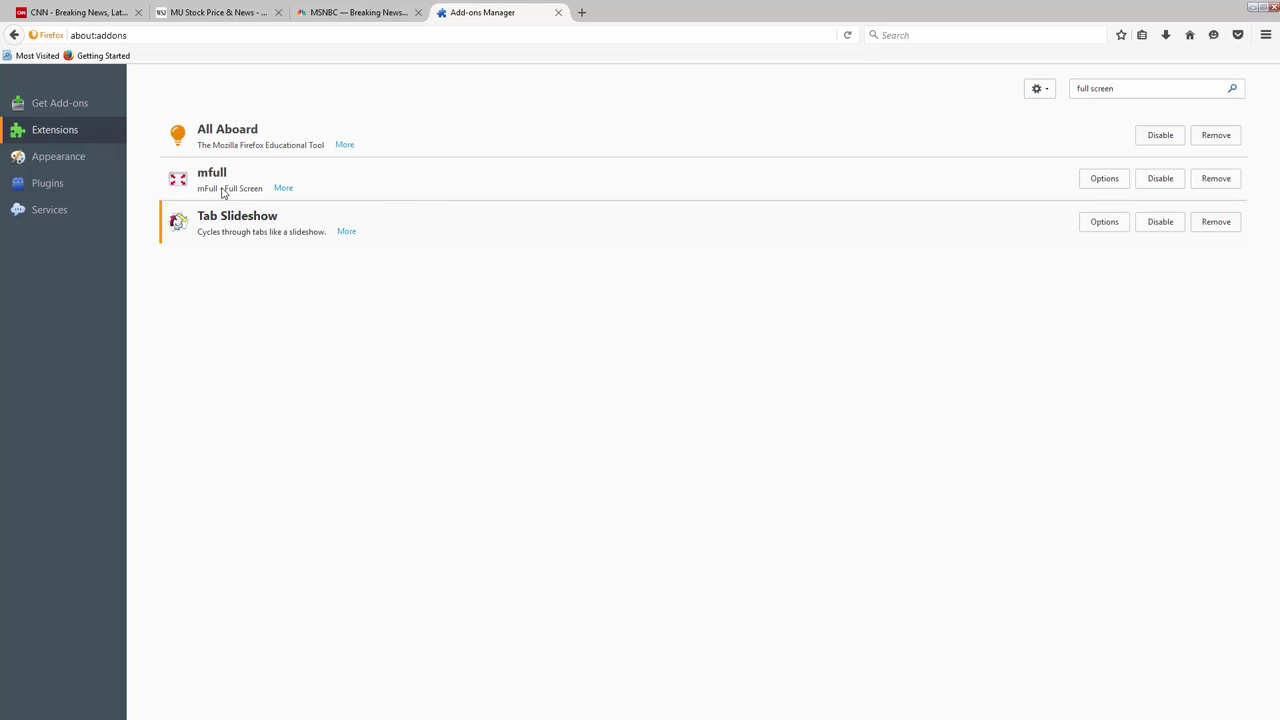
# Turn off Show Toolbars in the appearance options of the mfull extension and save them
pyautogui.click(1083, 186)
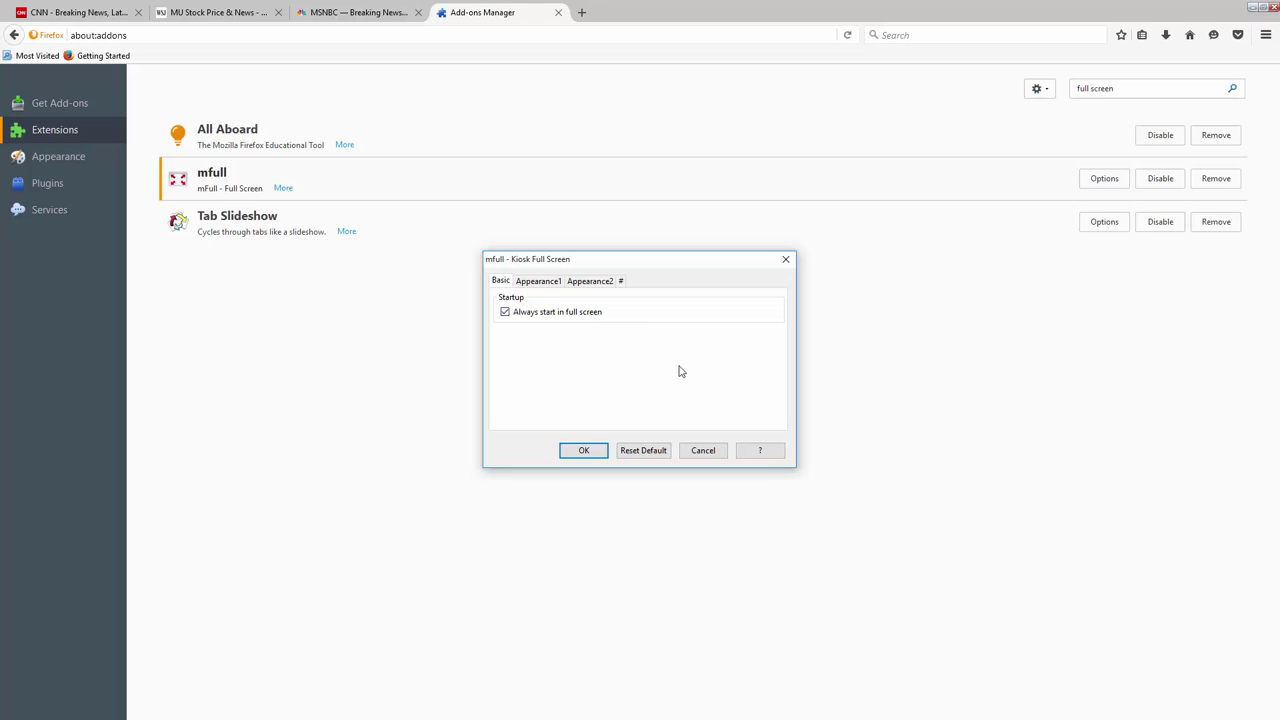
pyautogui.click(549, 283)
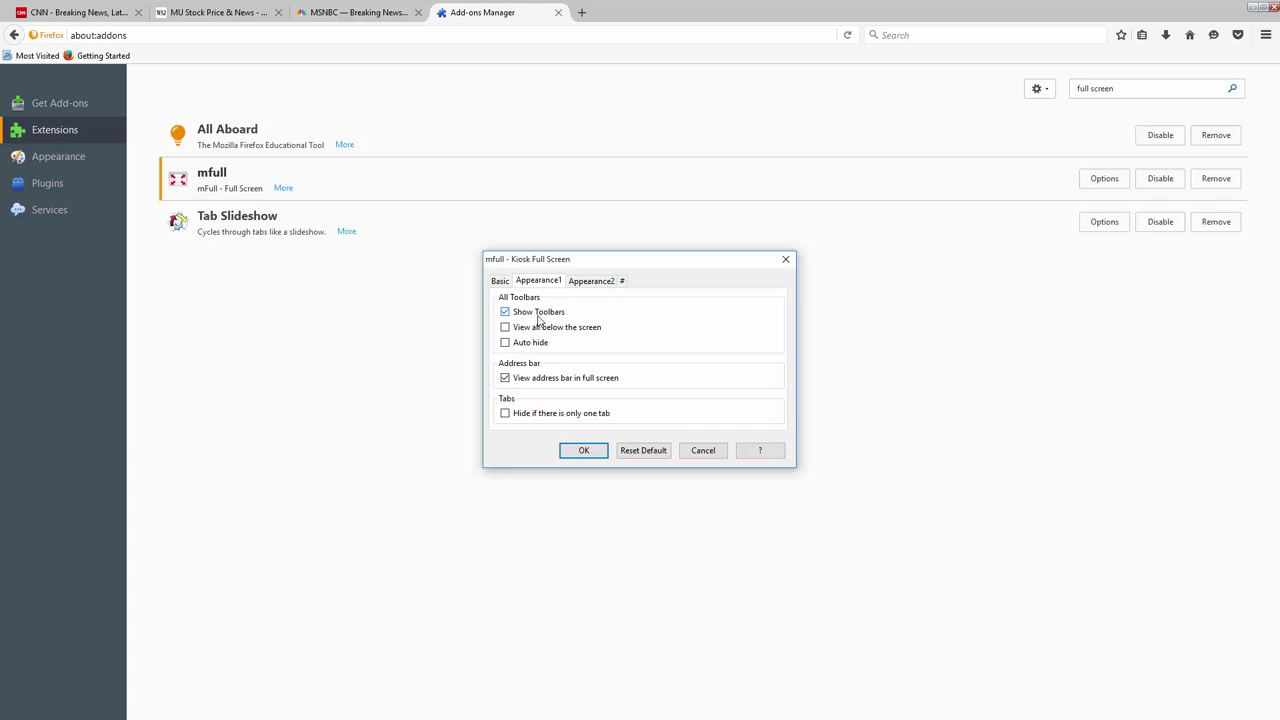
pyautogui.click(559, 318)
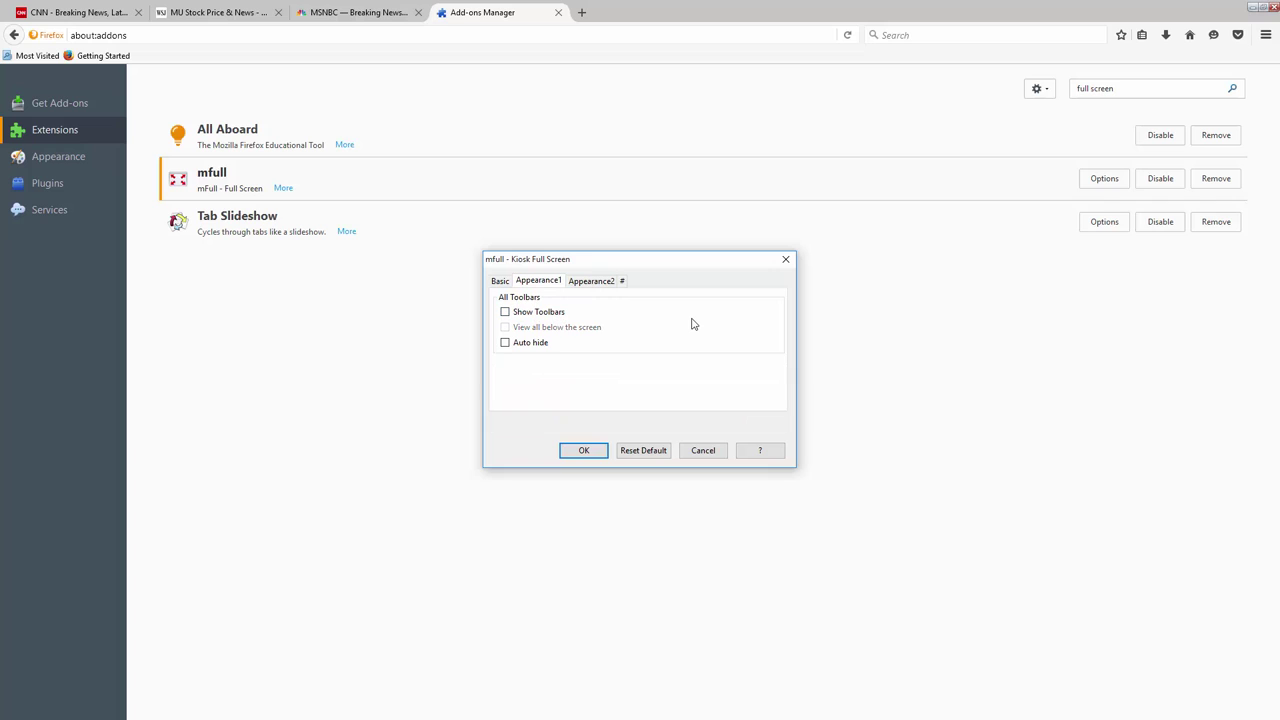
pyautogui.click(586, 452)
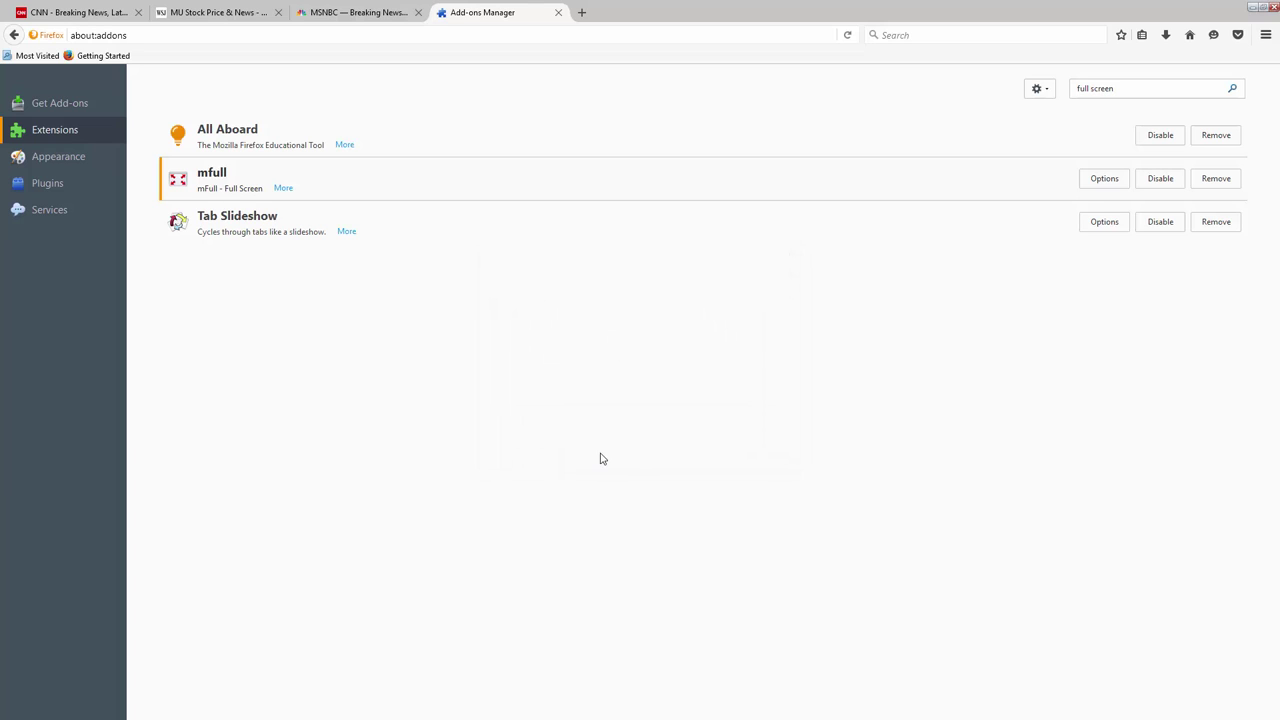
# Close Firefox with all its open tabs and start it again from the desktop shortcut
pyautogui.click(1274, 7)
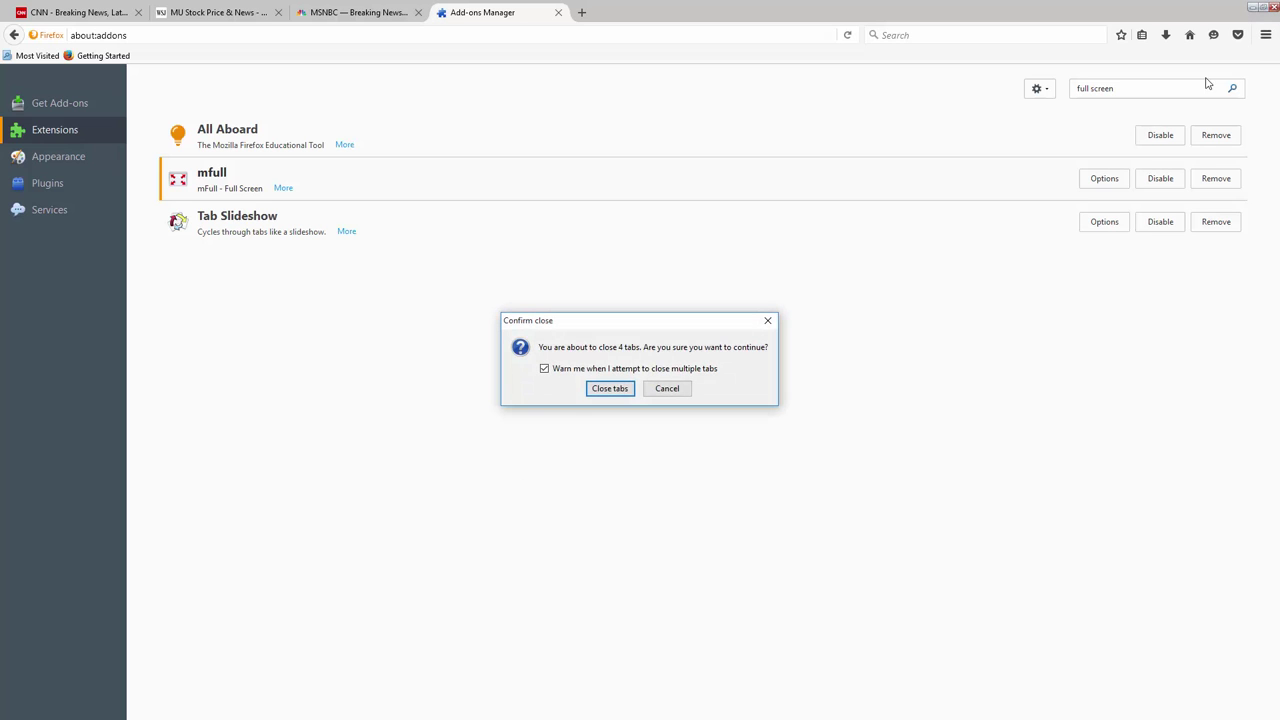
pyautogui.click(611, 388)
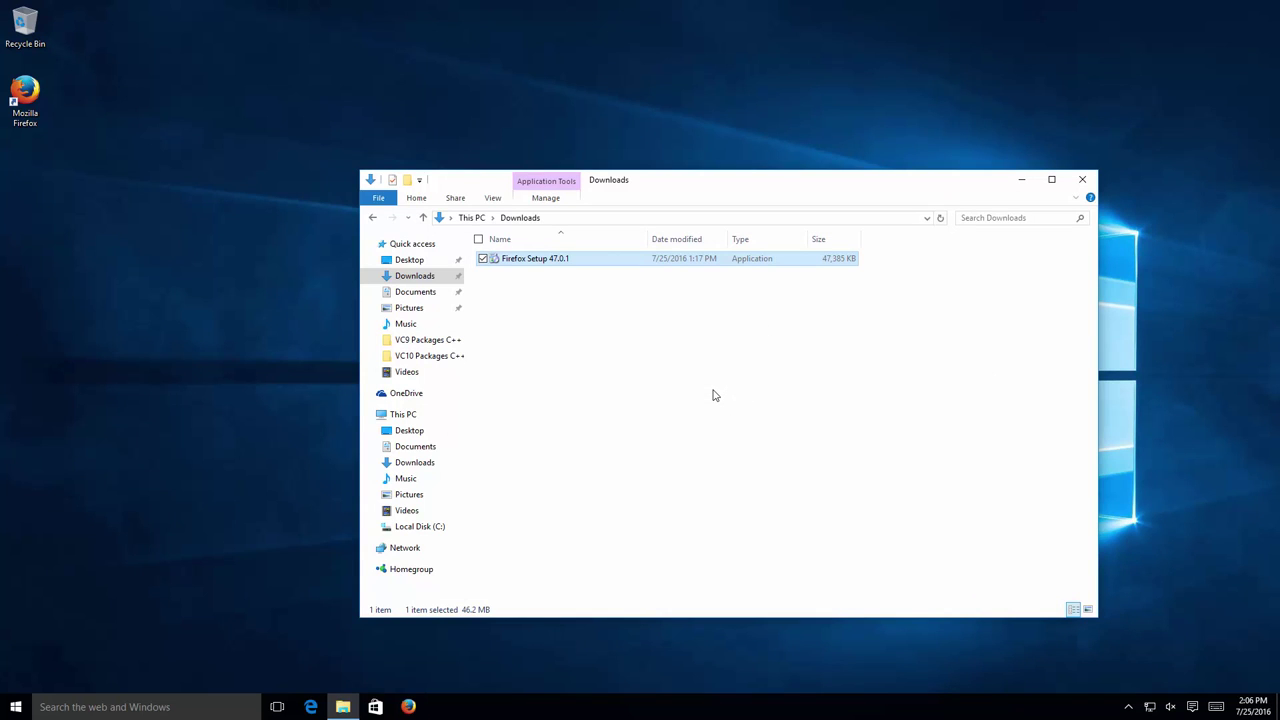
pyautogui.click(77, 243)
pyautogui.click(26, 100)
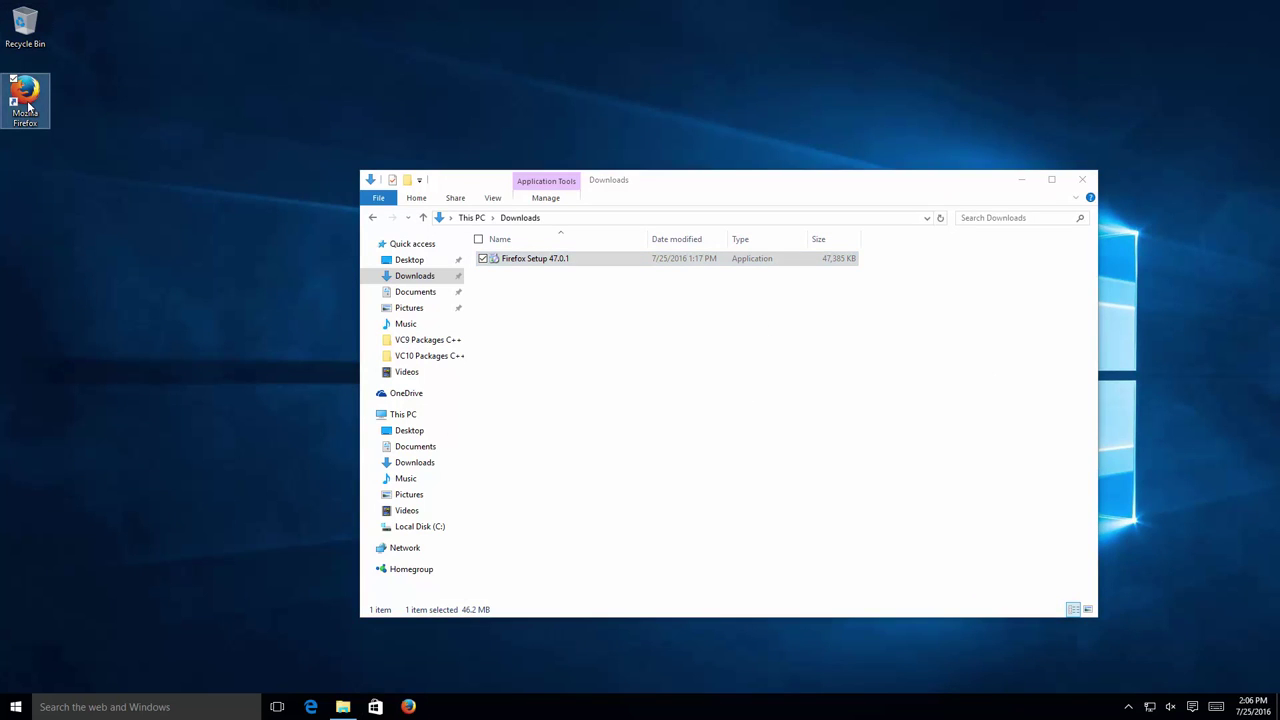